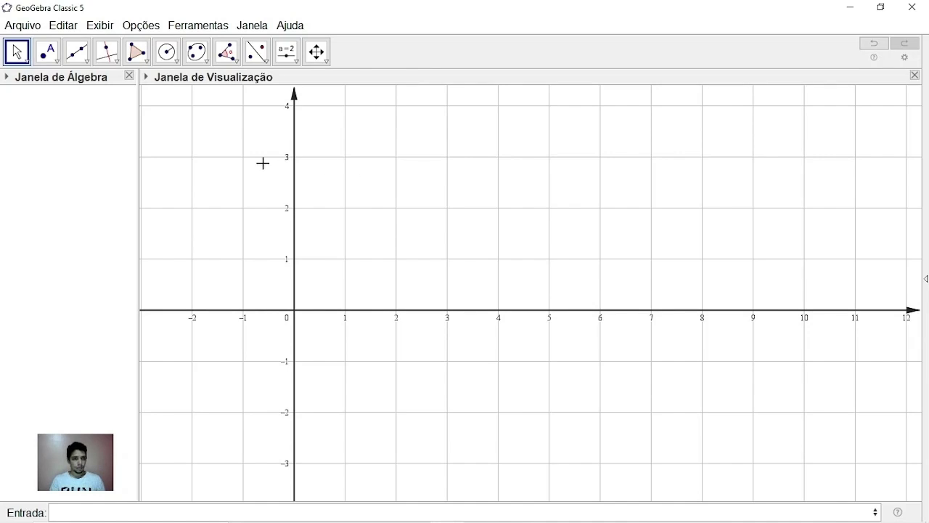
Draw a circle of radius 3 centred at the origin using Círculo: Centro & Raio
left_click(210, 65)
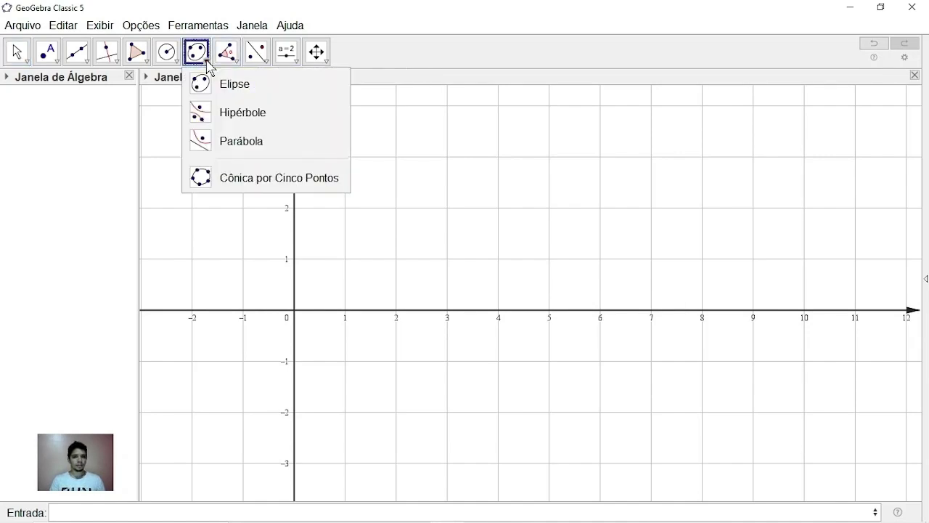
left_click(178, 63)
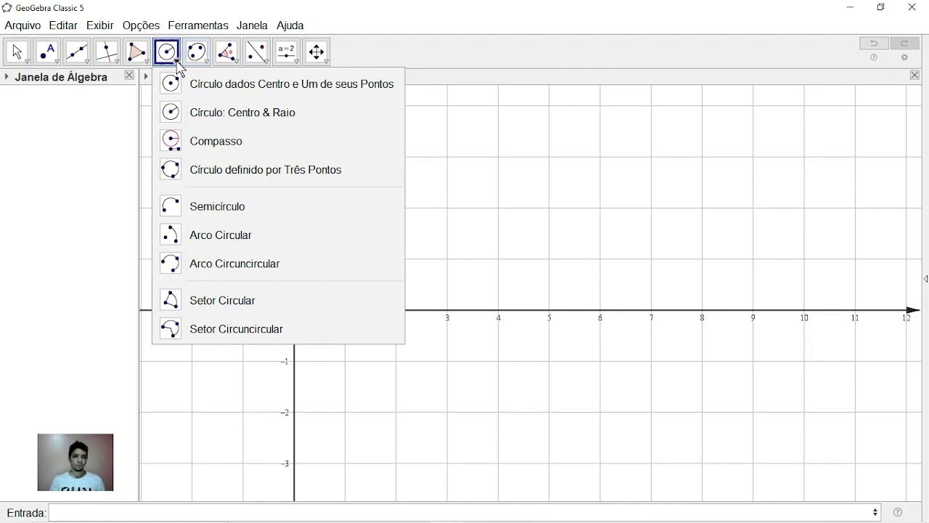
left_click(295, 117)
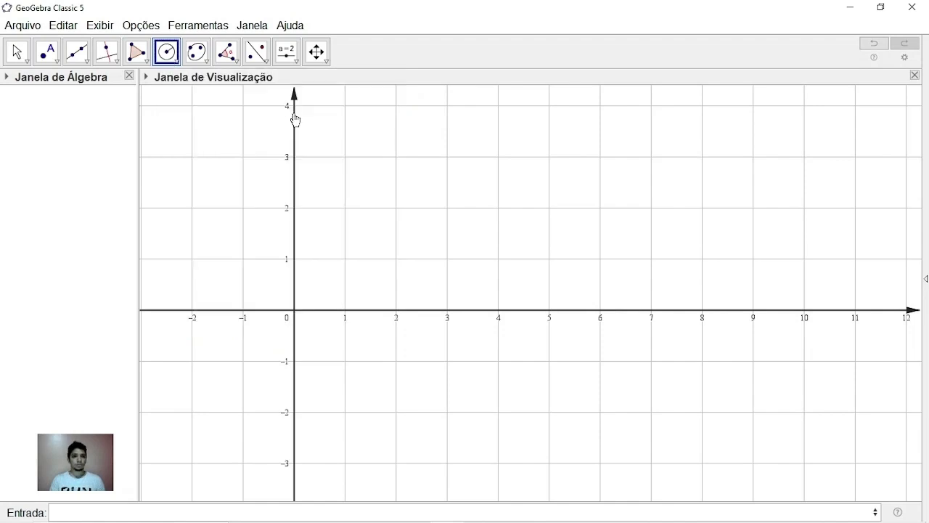
left_click(294, 311)
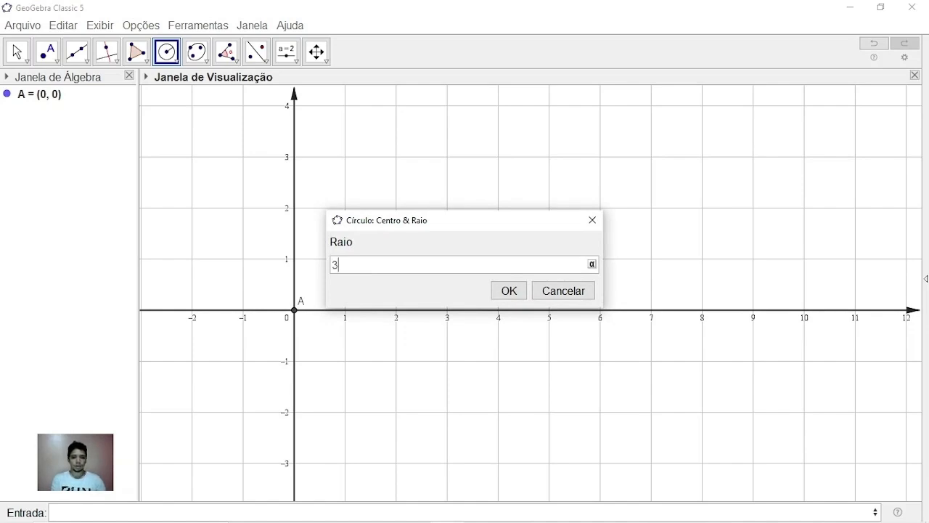
key("Return")
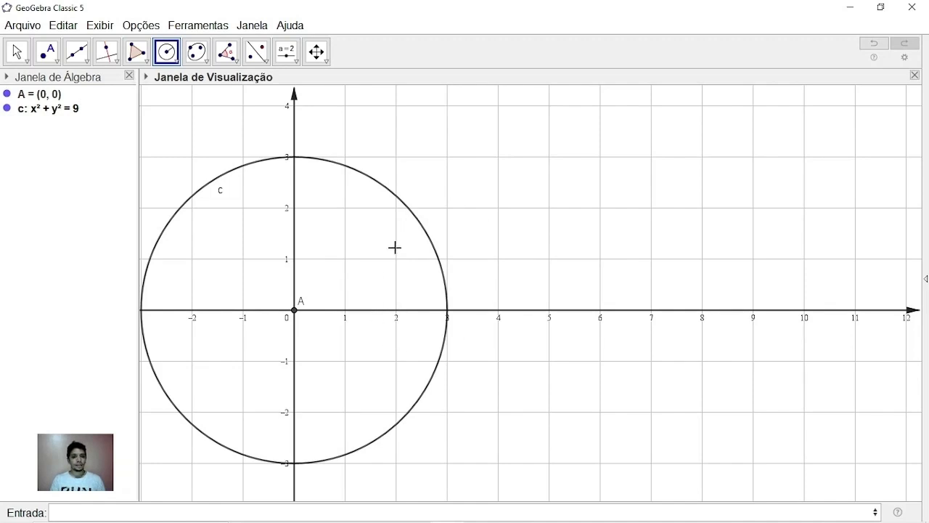
key("Escape")
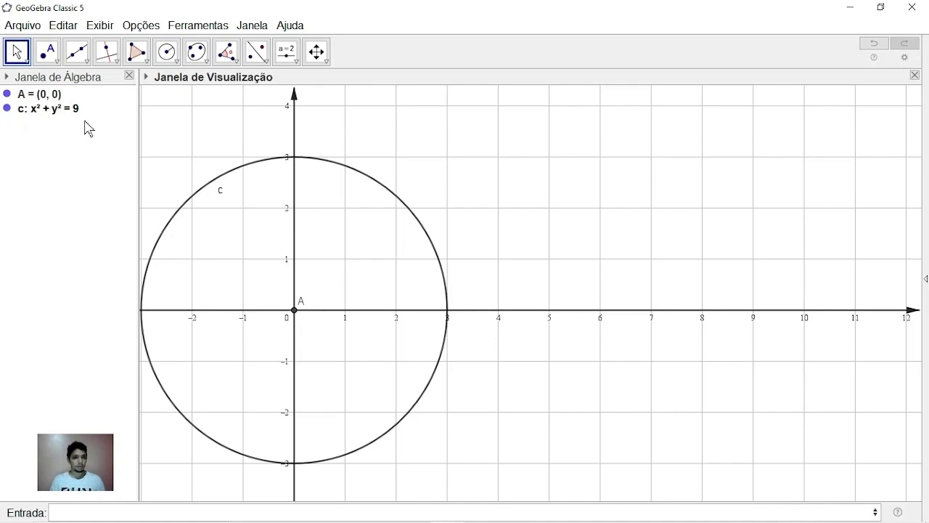
Delete the circle centred at the origin together with its centre point A
left_click(46, 100)
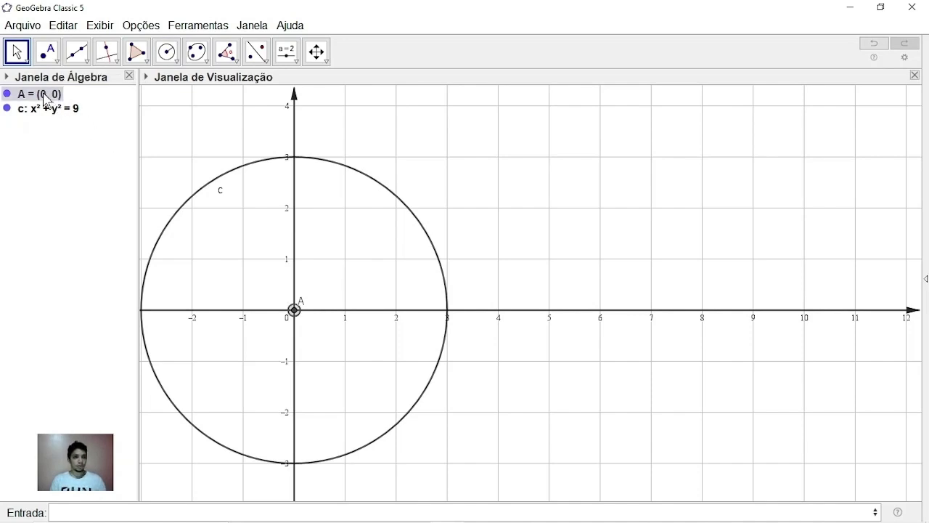
left_click(52, 110)
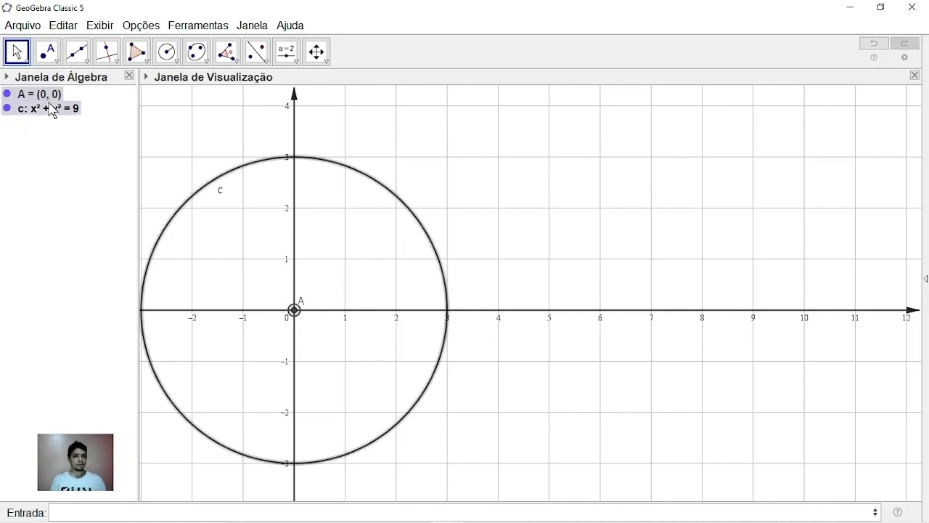
right_click(53, 109)
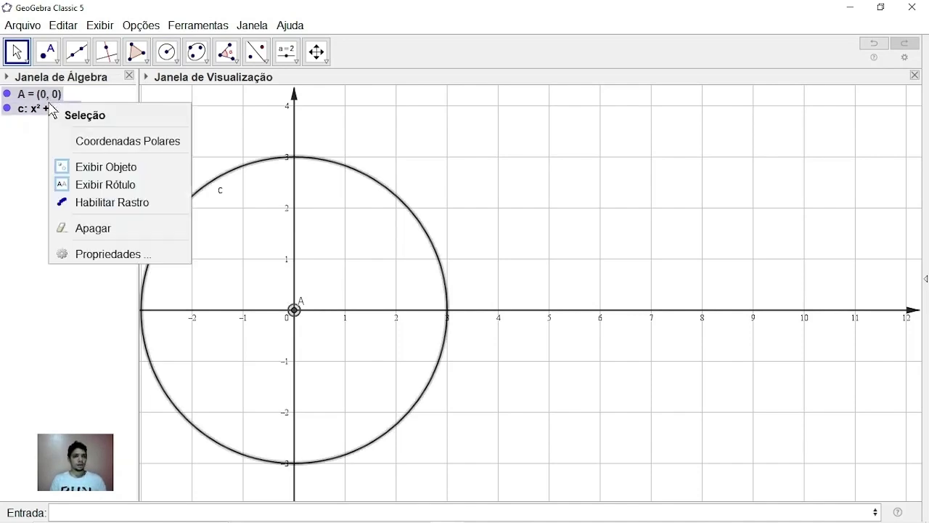
left_click(90, 234)
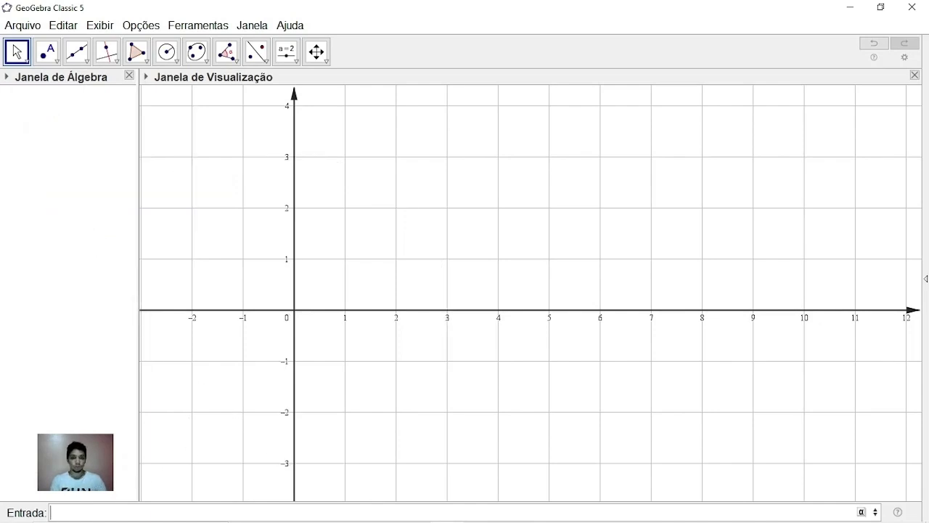
Create a circle with centre (2,2) and radius 3 using the command Círculo((2,2), 3)
type("cir")
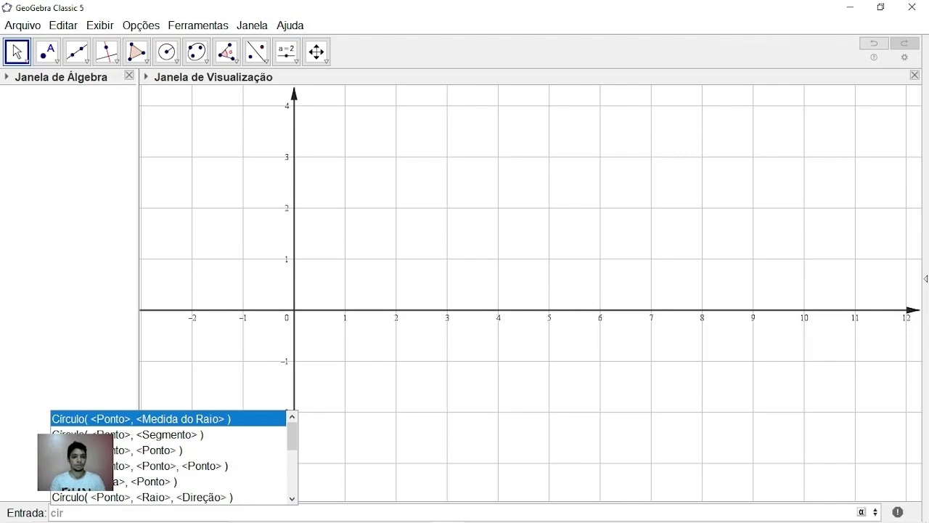
left_click(196, 420)
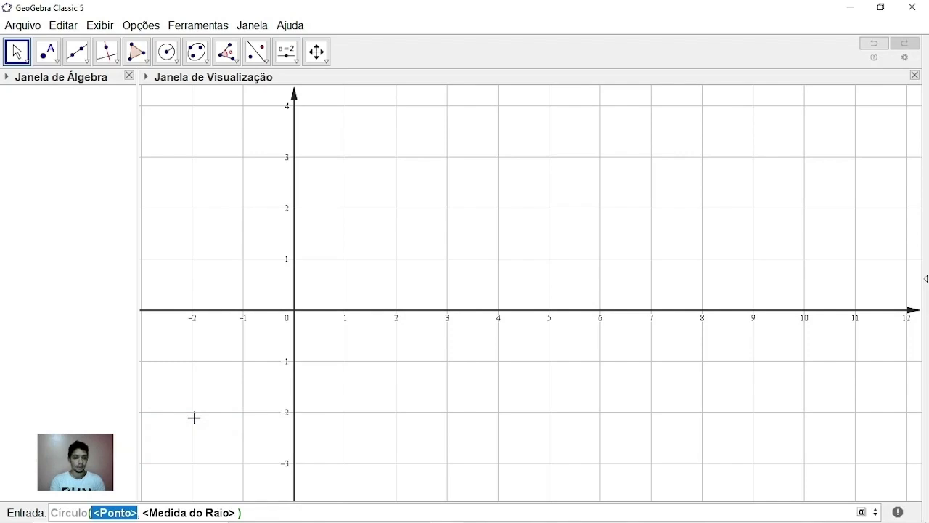
key("BackSpace")
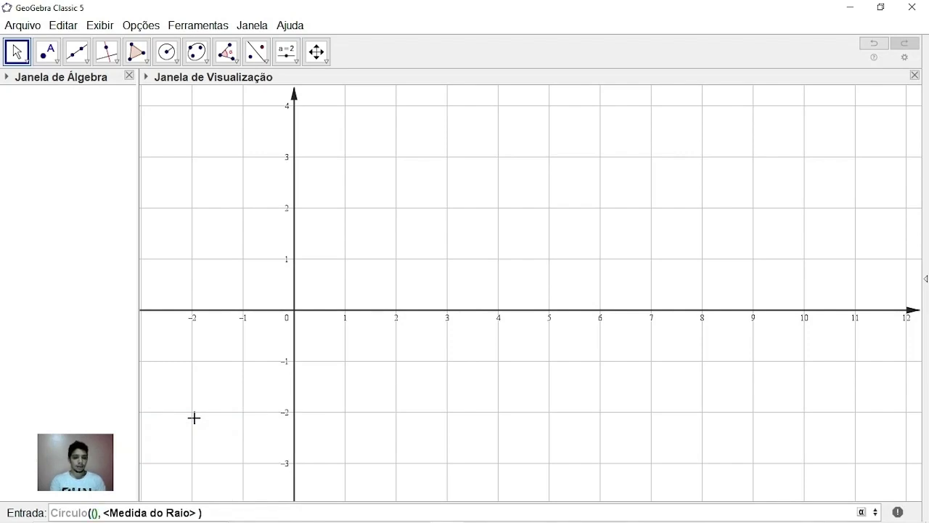
type("(0")
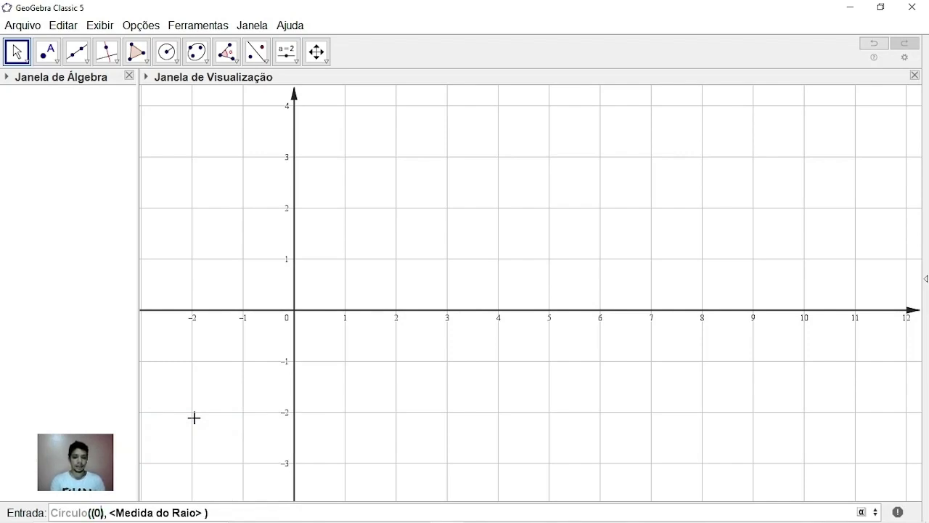
key("BackSpace")
type("2,2")
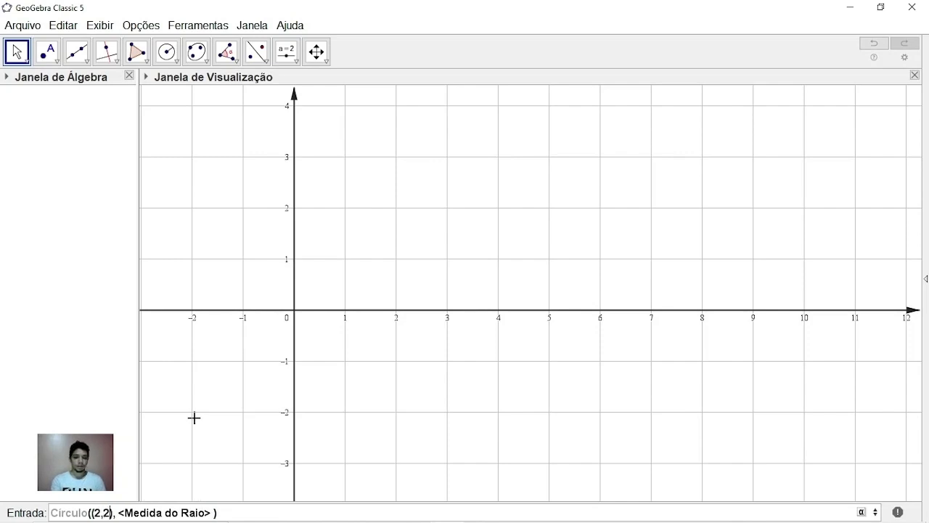
key("Tab")
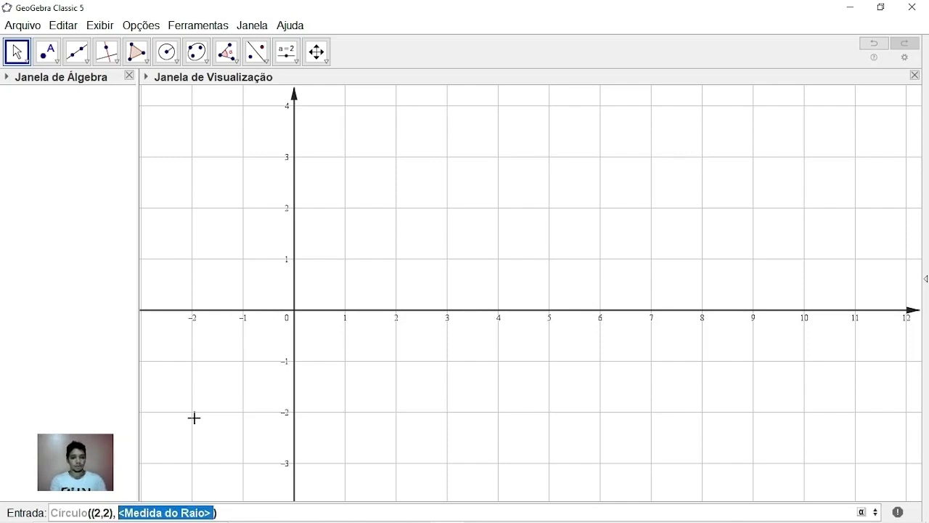
type("3")
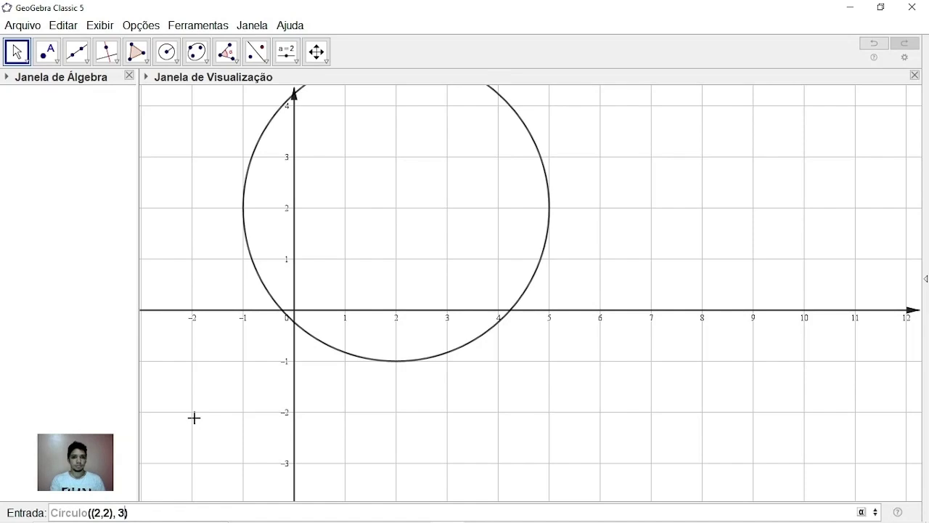
key("Return")
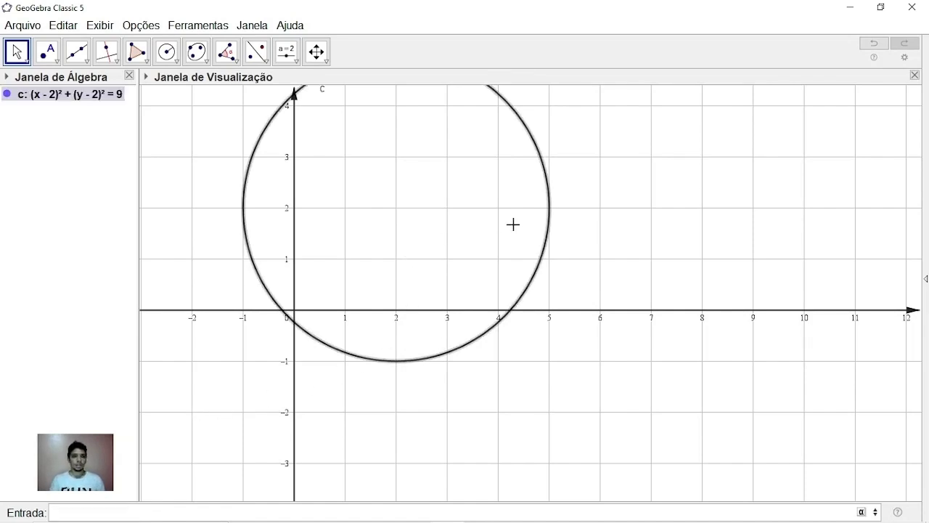
Delete the circle centred at (2,2)
left_click_drag(591, 213, 578, 276)
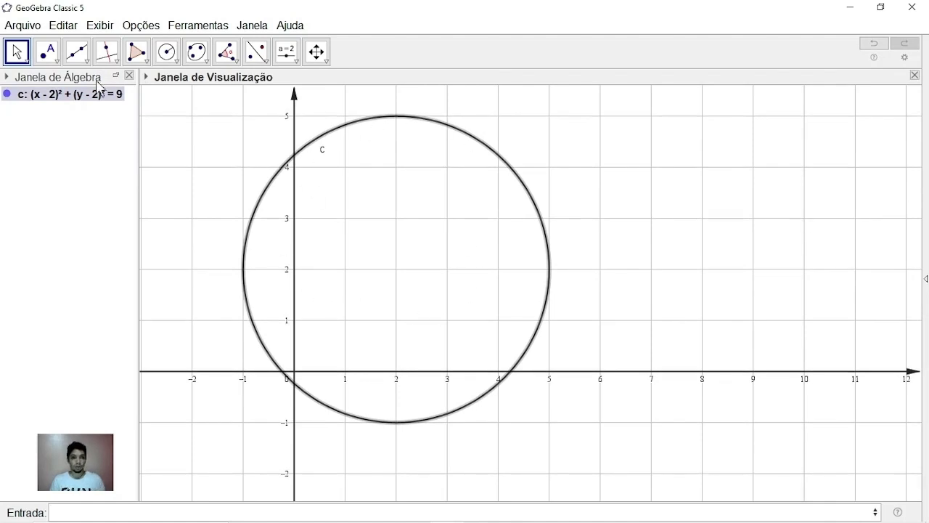
right_click(77, 94)
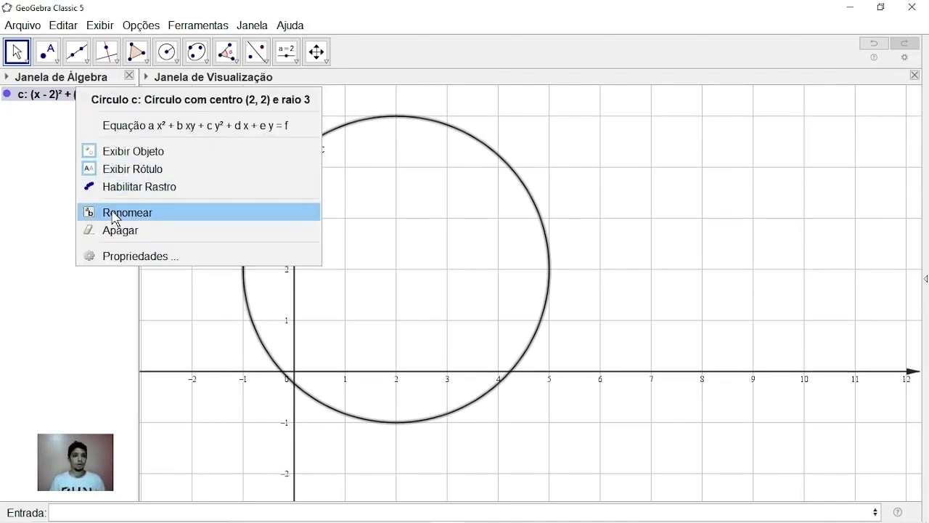
left_click(119, 231)
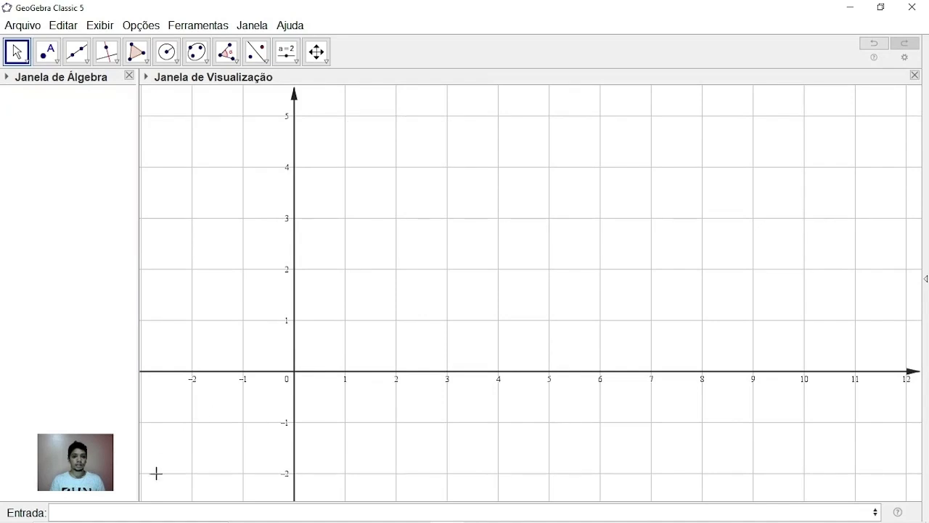
Plot the circle from its equation x^2 + y^2 = 6
left_click(151, 512)
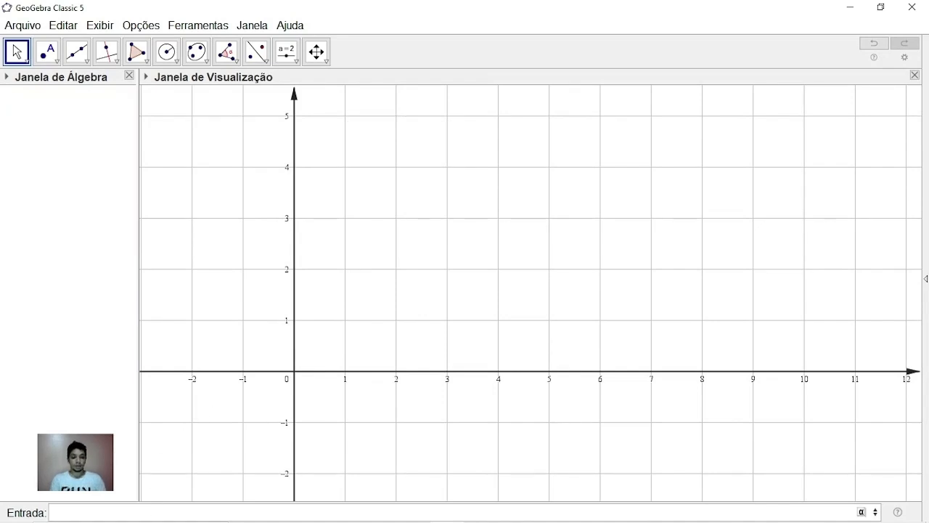
type("x")
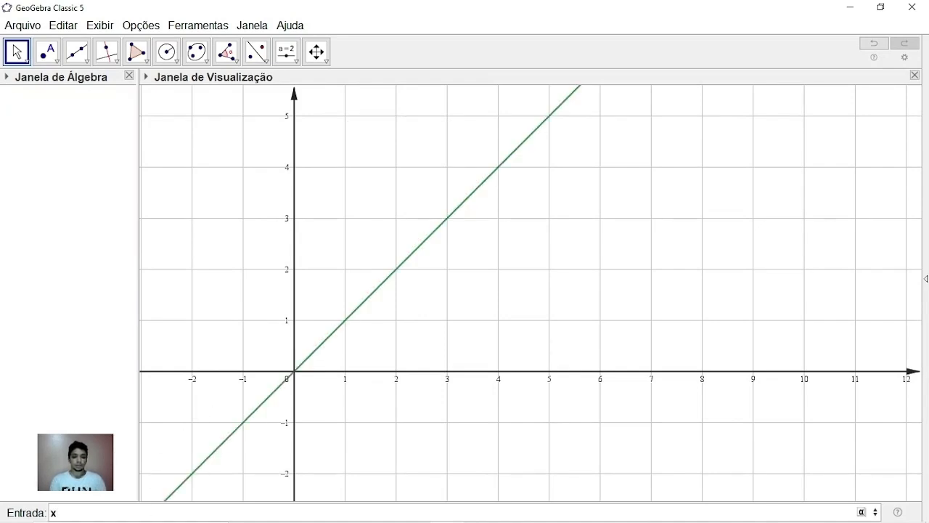
type("^2")
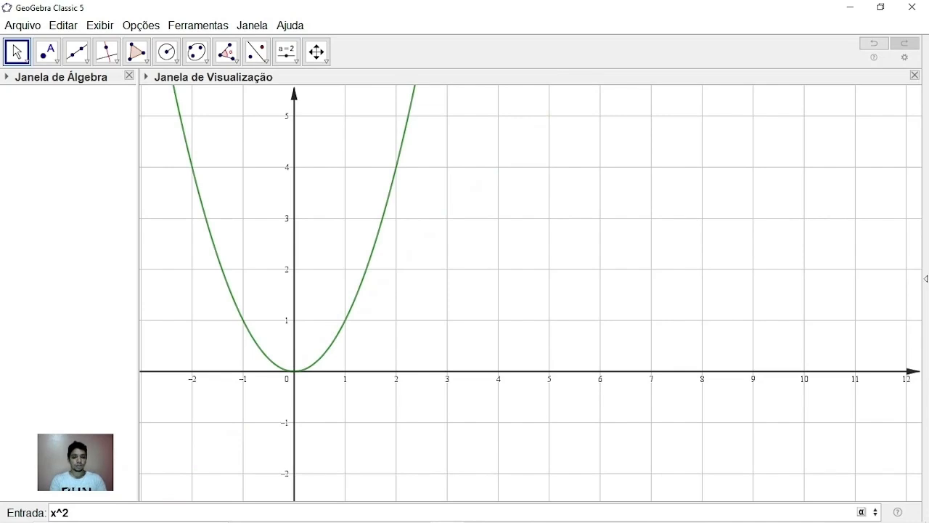
type(" + y")
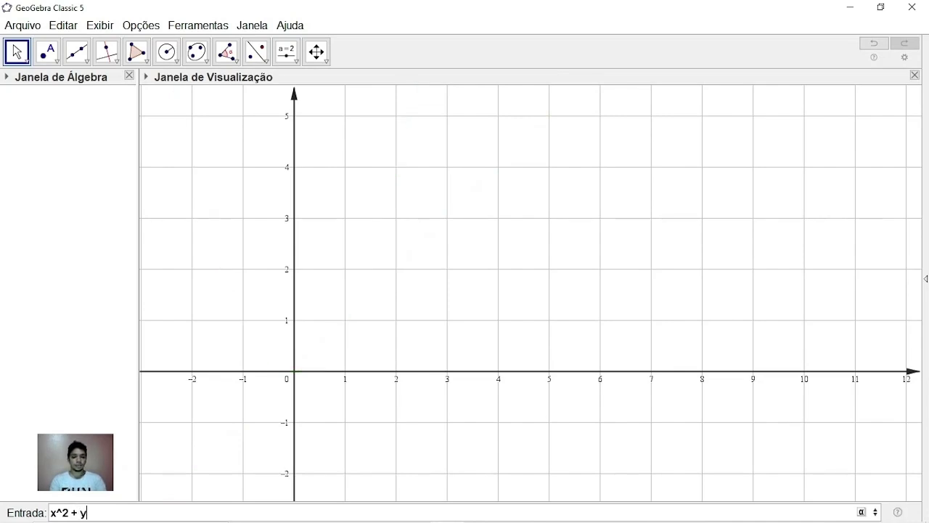
type("^2 = ")
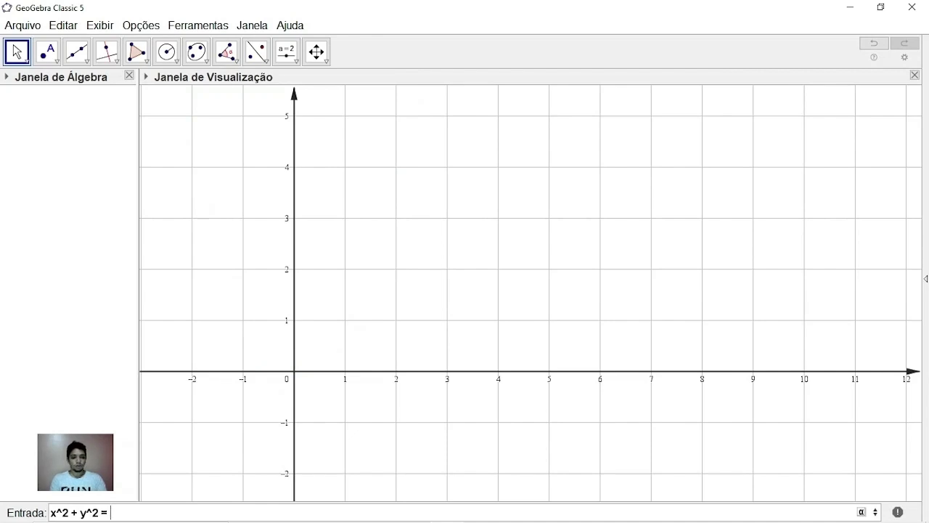
type("3")
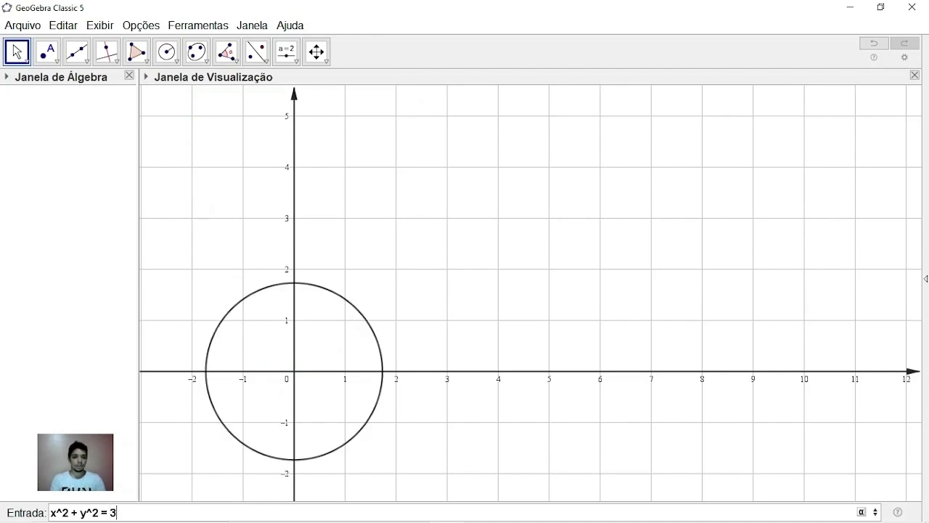
key("BackSpace")
type("6")
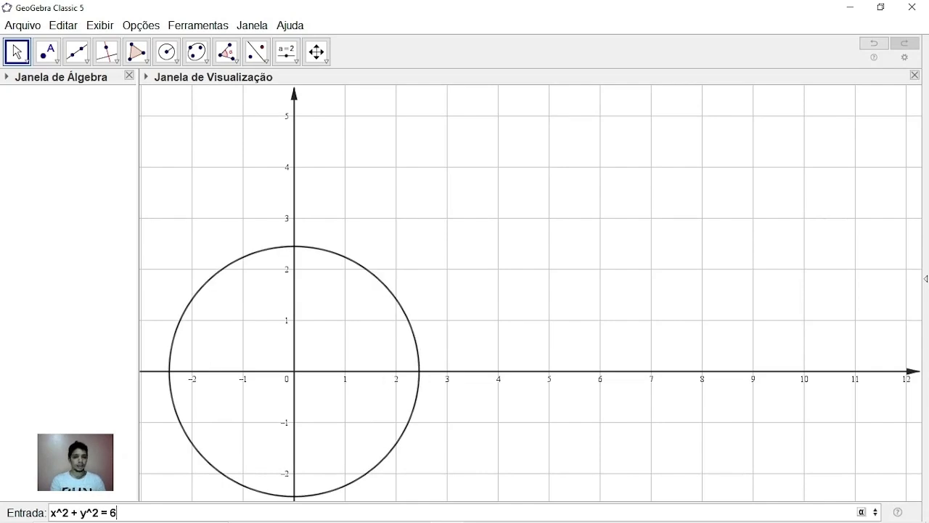
key("Return")
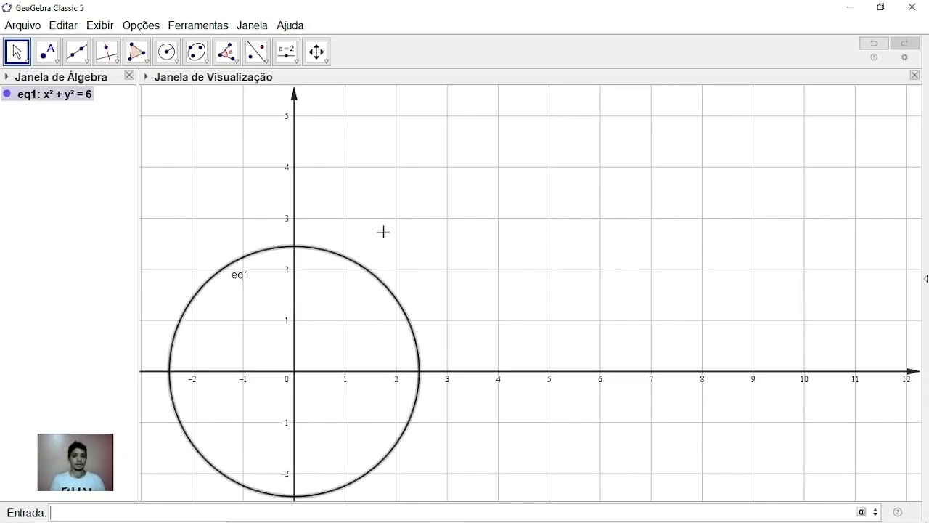
Place a point on the circle just above the positive x-axis, at about (2.43, 0.3)
left_click_drag(420, 158, 418, 121)
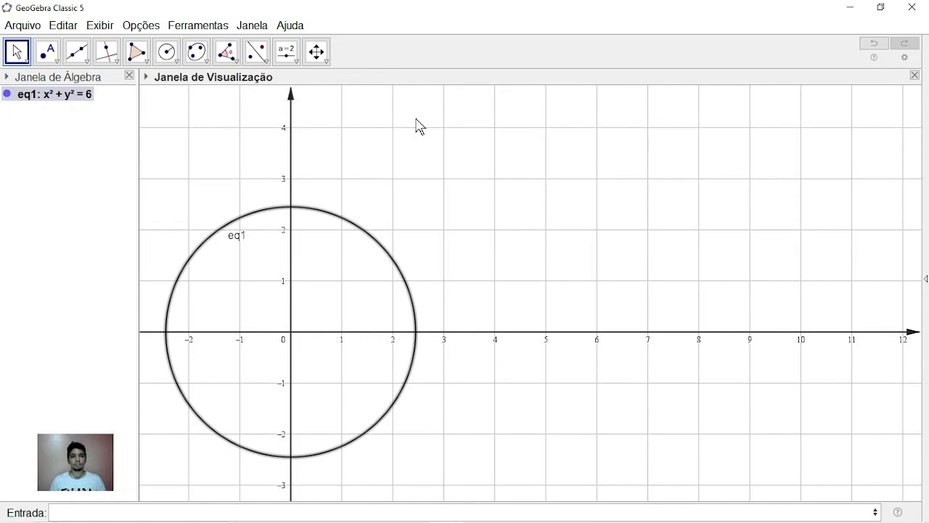
left_click(47, 52)
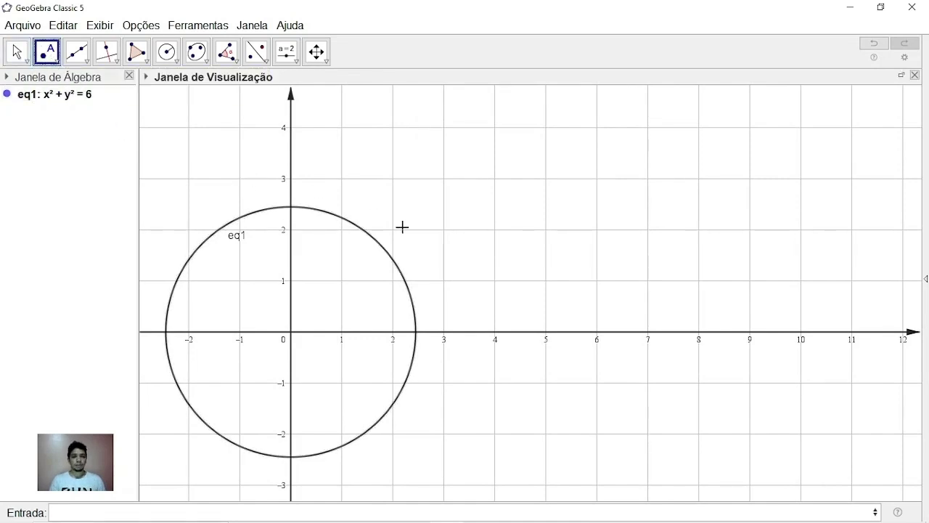
left_click(416, 318)
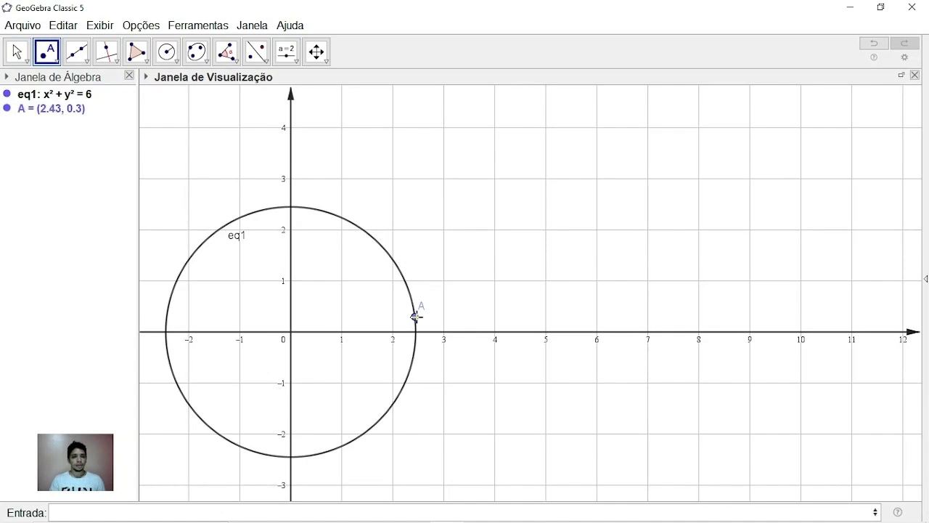
key("Escape")
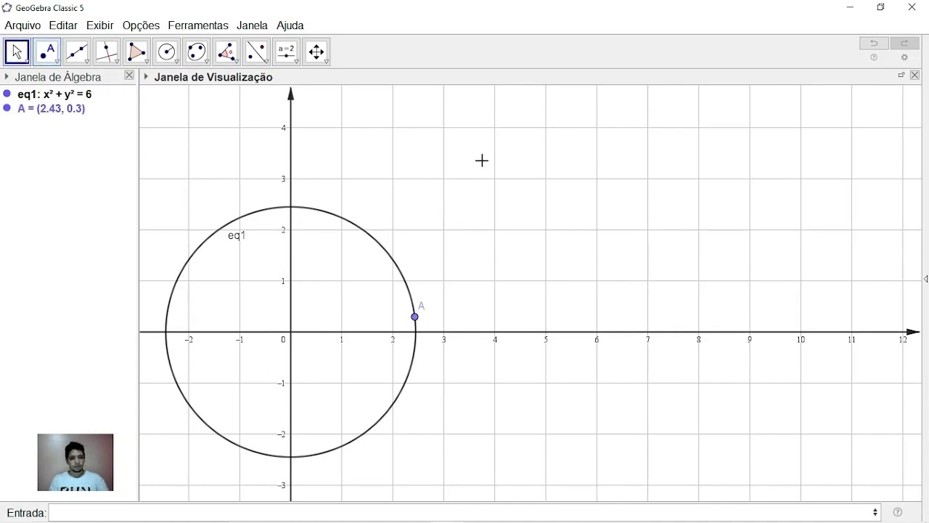
Start animating point A so that it travels along the circle
right_click(416, 319)
left_click(471, 418)
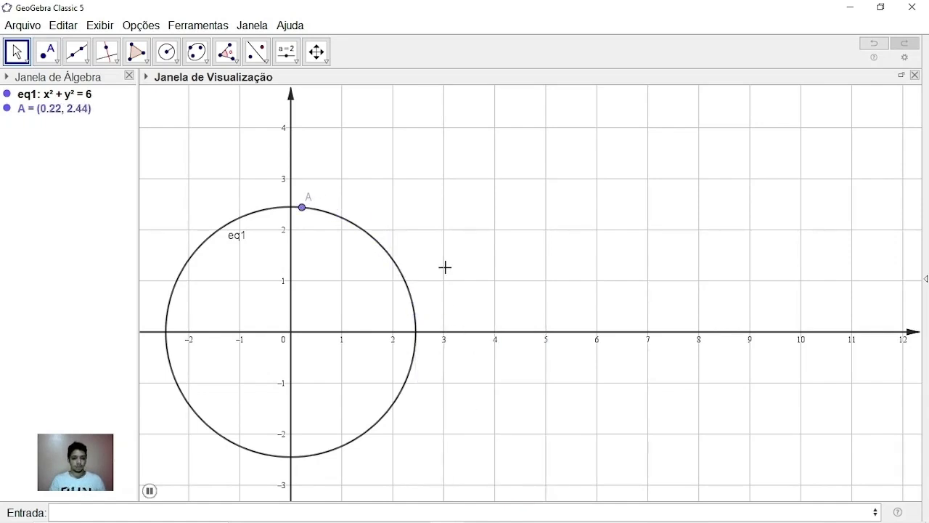
left_click_drag(444, 264, 459, 206)
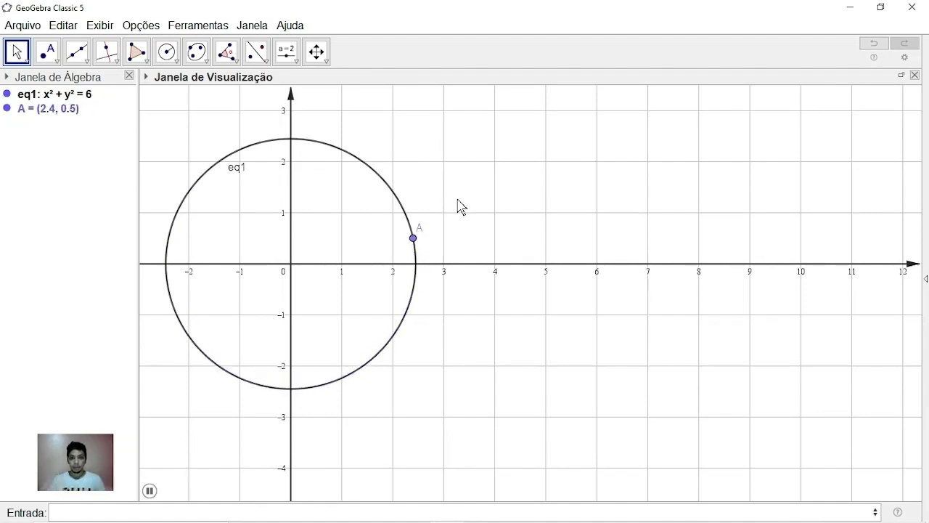
Stop the animation and move point A along the circle to about (2.19, 1.1)
left_click(153, 493)
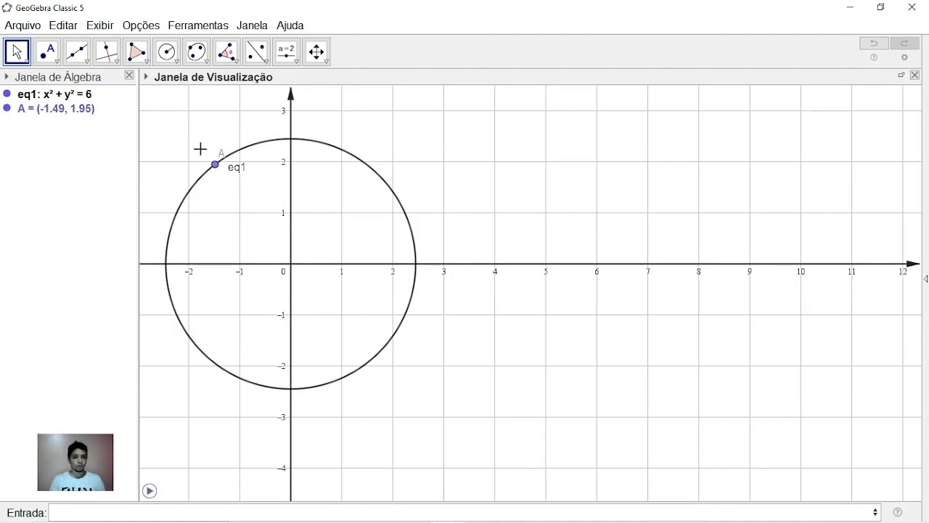
left_click_drag(216, 167, 396, 215)
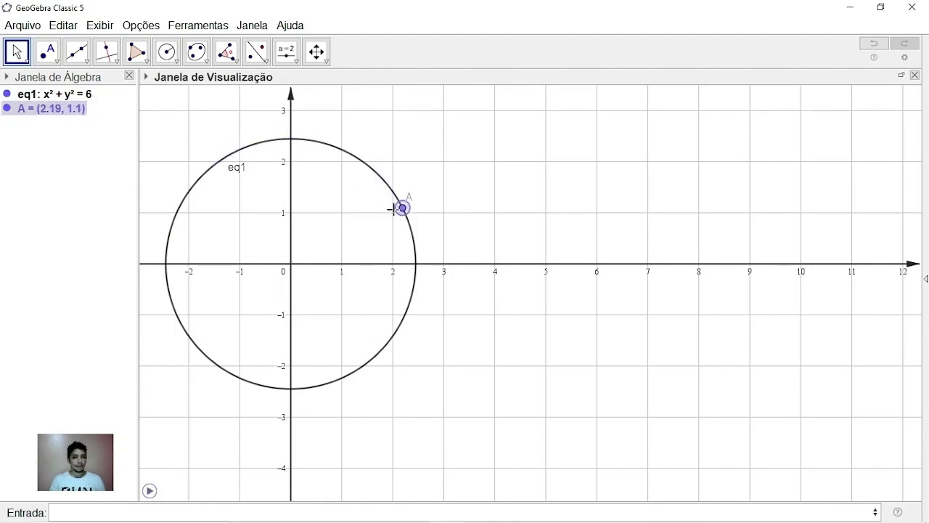
Draw a vector from the origin (0, 0) to point A on the circle
left_click(88, 65)
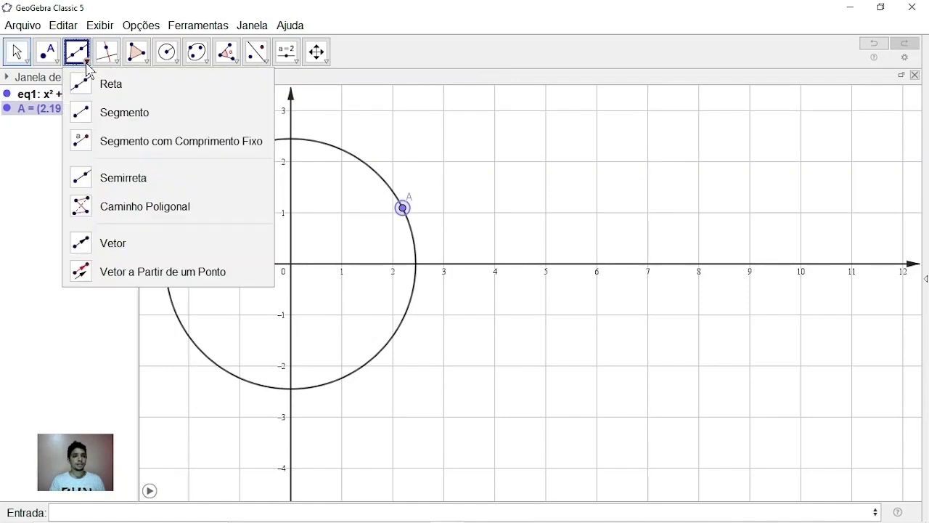
left_click(128, 245)
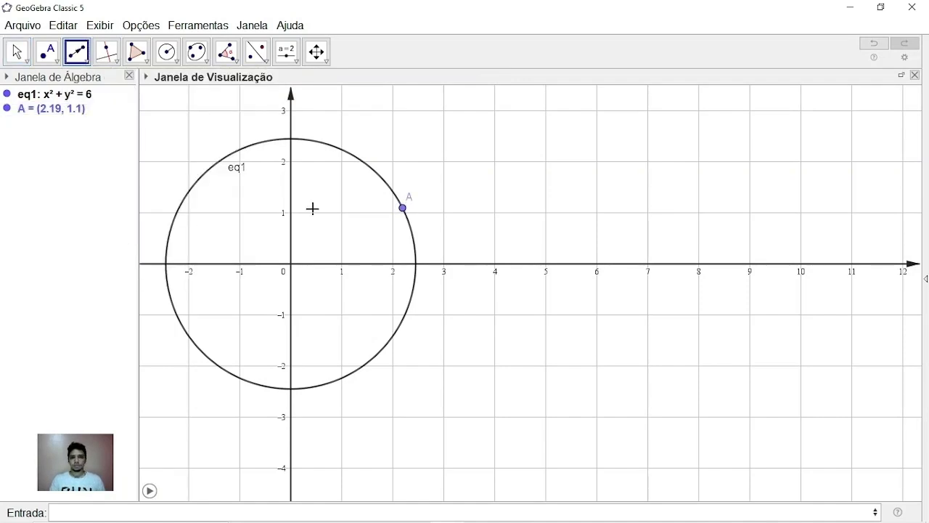
left_click(290, 263)
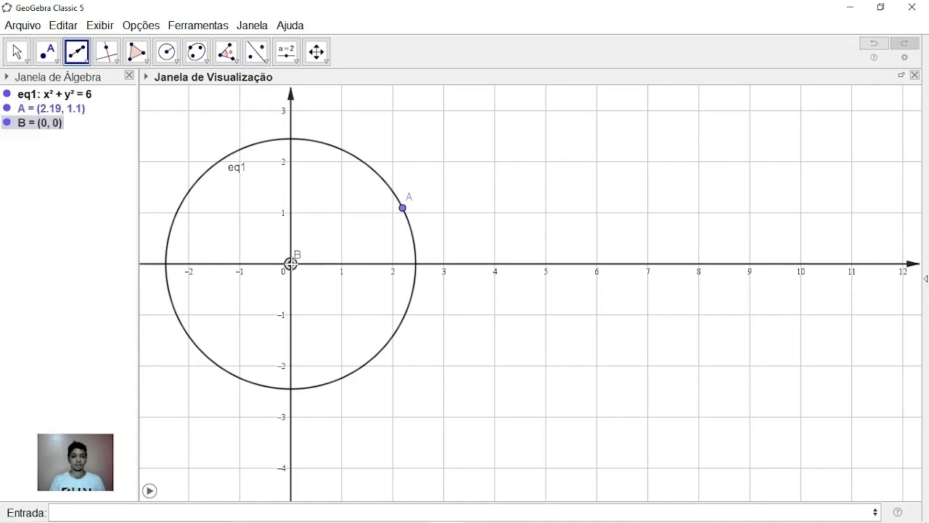
left_click(403, 209)
key("Escape")
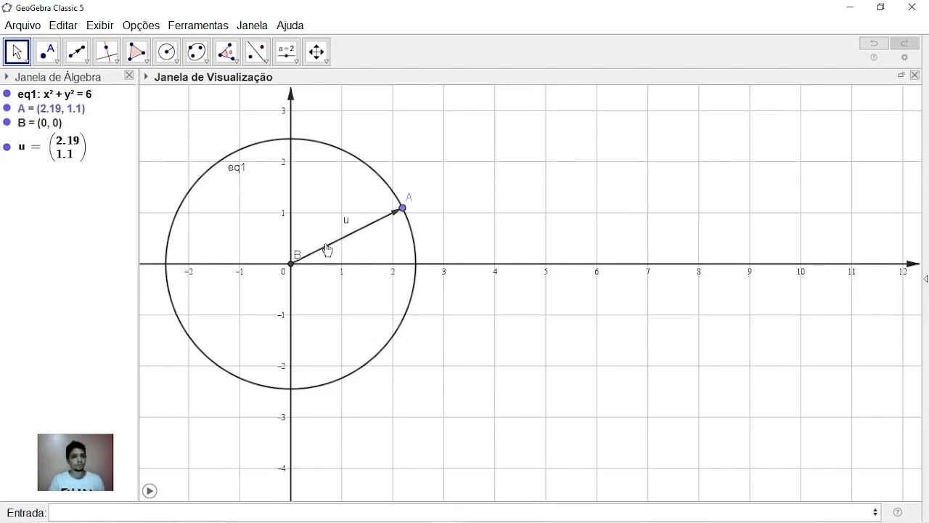
Draw a vector from point A to a free point just outside the circle, at about (1.5, 2.29)
left_click(87, 58)
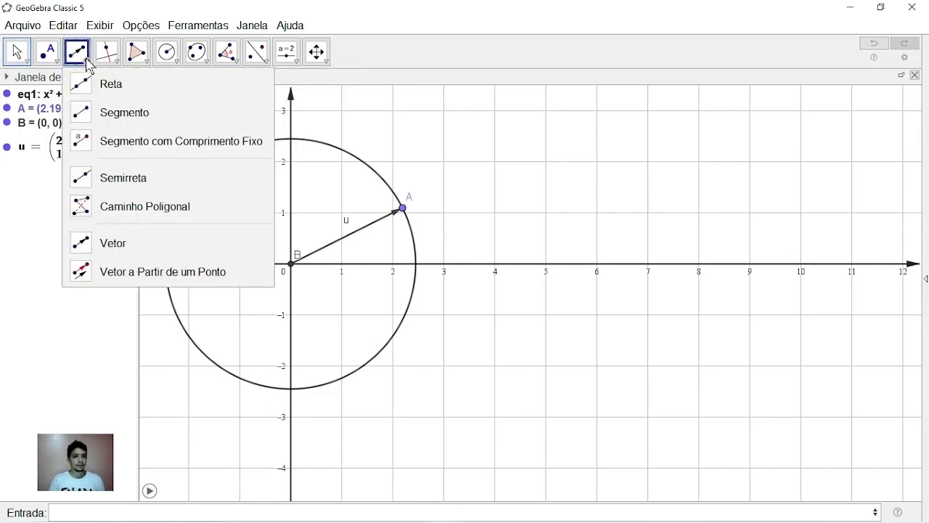
left_click(112, 245)
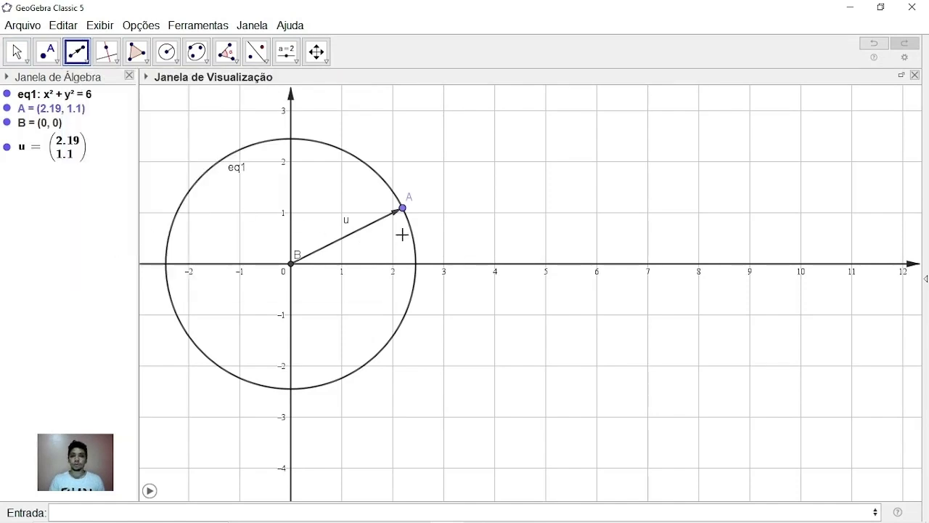
left_click(404, 209)
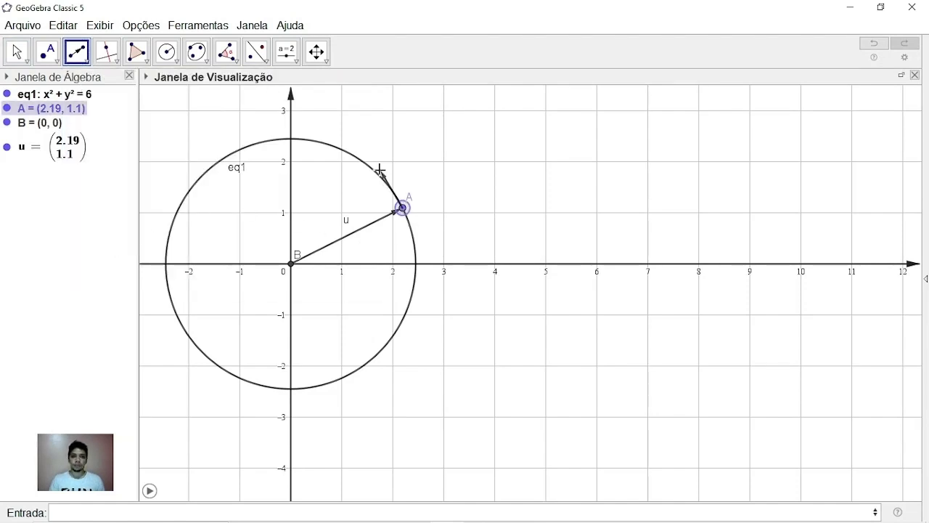
left_click(368, 148)
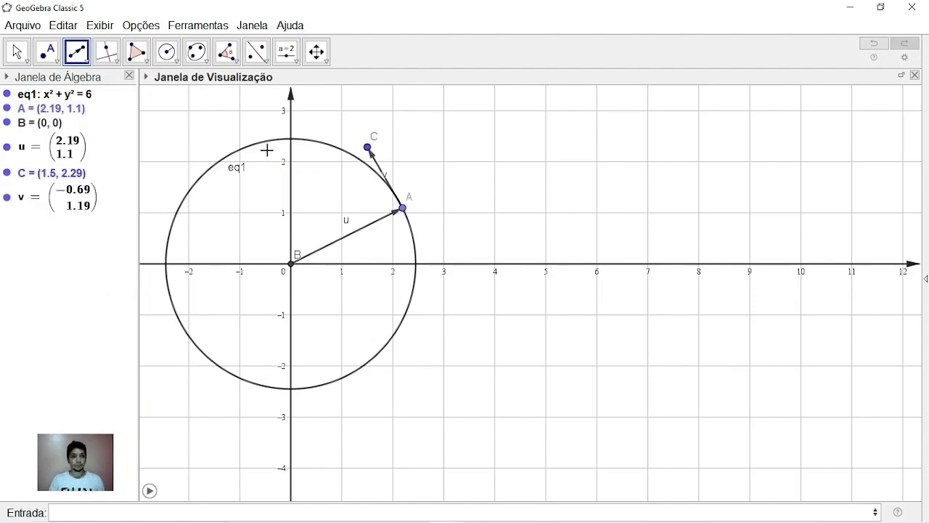
key("Escape")
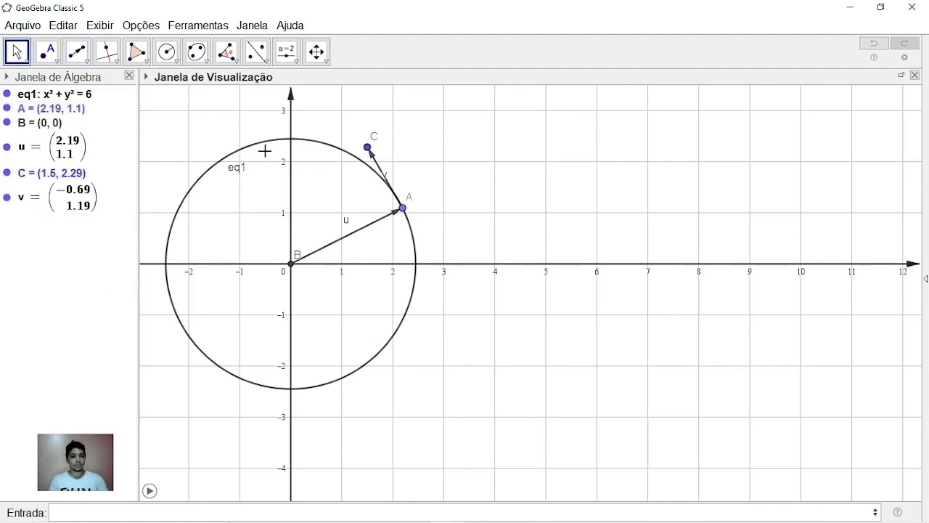
Test both vectors by running and stopping the animation, and move point A back to about (2.24, 1)
left_click(150, 491)
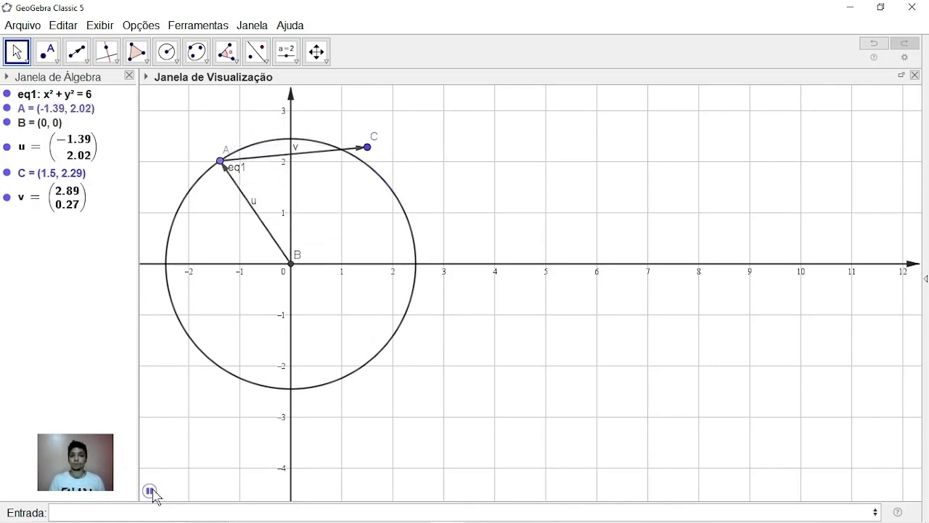
left_click(153, 492)
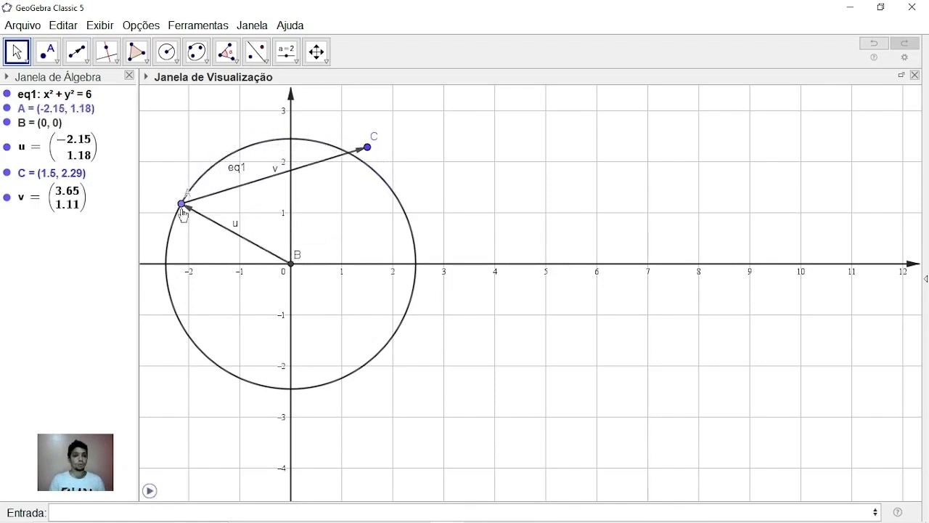
left_click_drag(181, 204, 407, 215)
Construct the tangent line to the circle through point A
left_click(107, 52)
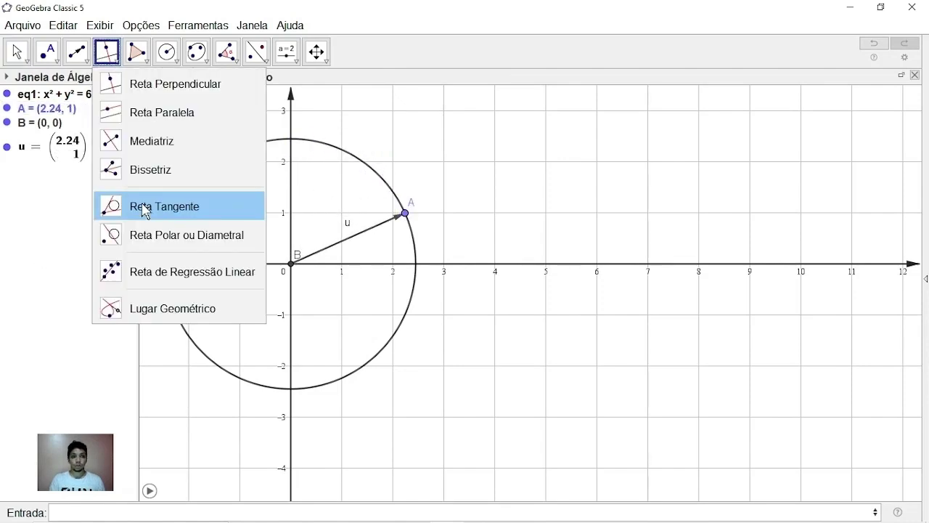
left_click(144, 209)
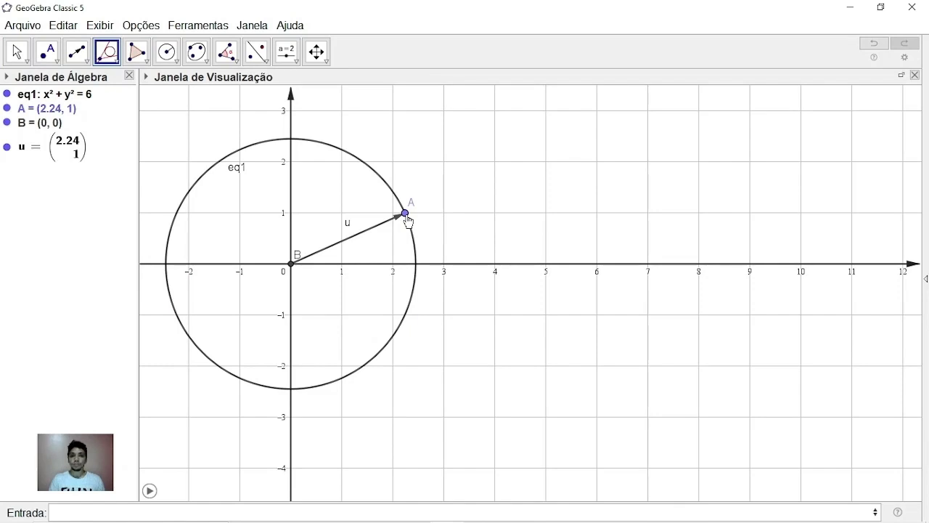
left_click(406, 215)
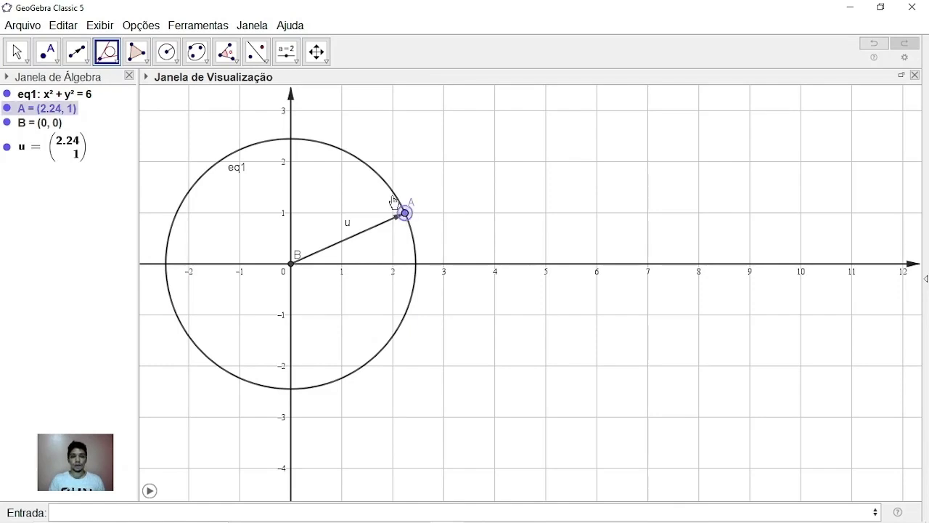
left_click(378, 176)
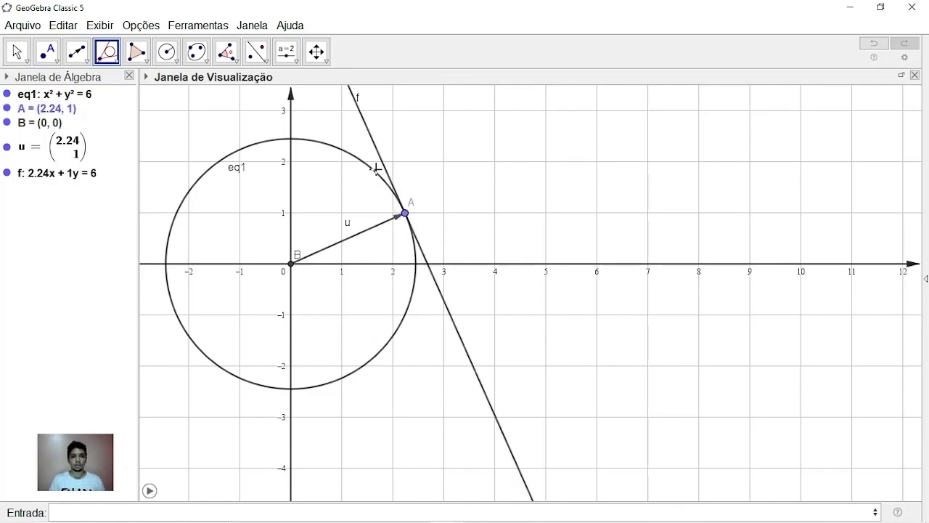
Draw a vector from point A to a new point on the tangent line, at about (1.58, 2.47)
left_click(87, 63)
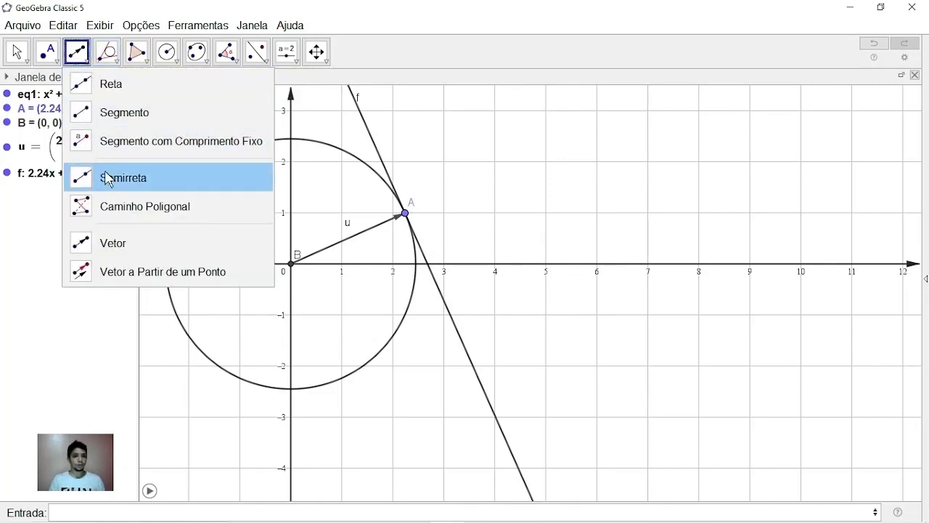
left_click(112, 242)
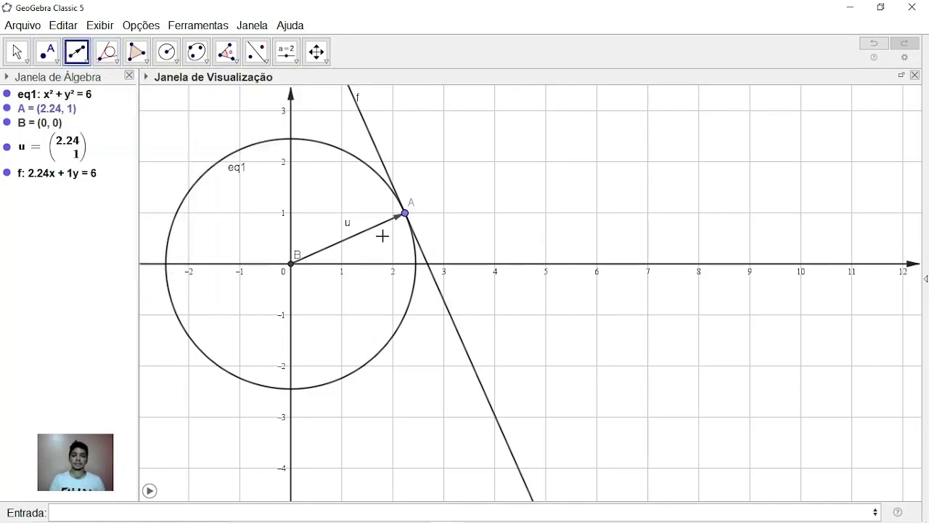
left_click(406, 214)
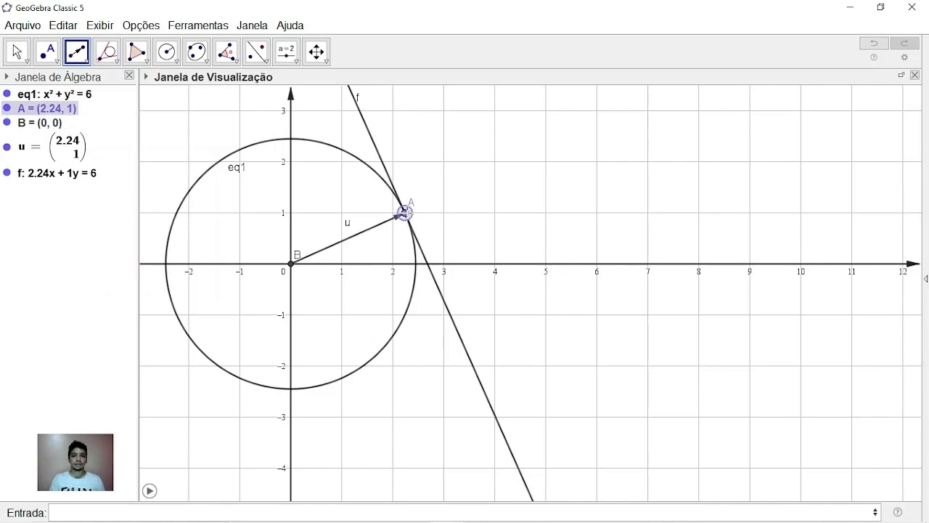
left_click(372, 138)
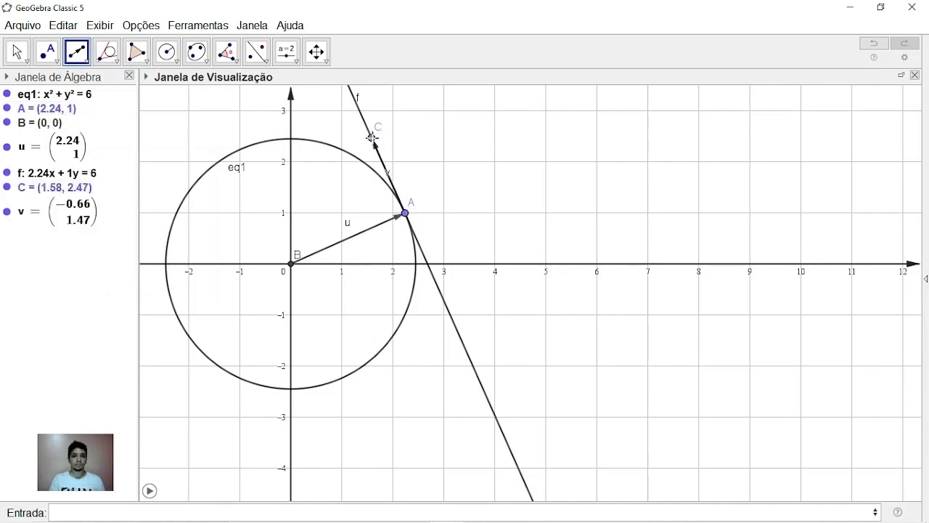
key("Escape")
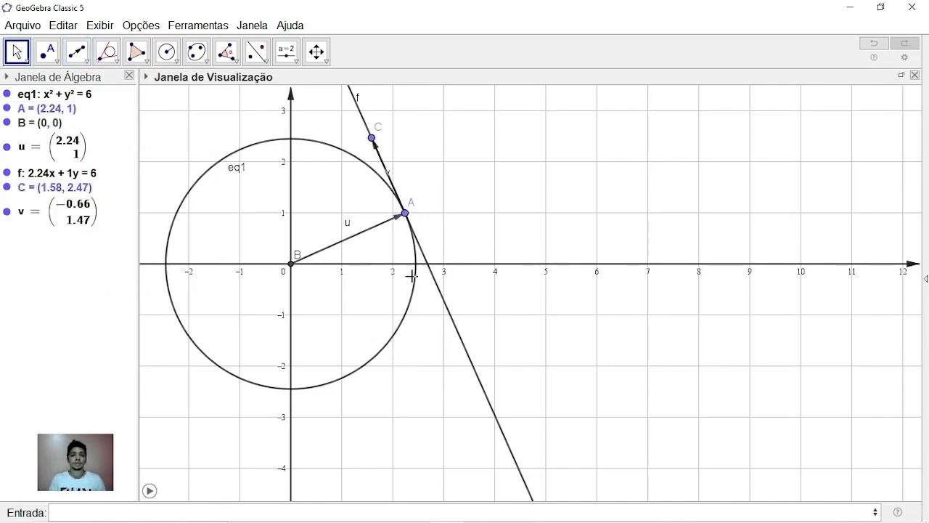
Test the tangent vector by running and stopping the animation, and hide tangent line f and point C
left_click(150, 491)
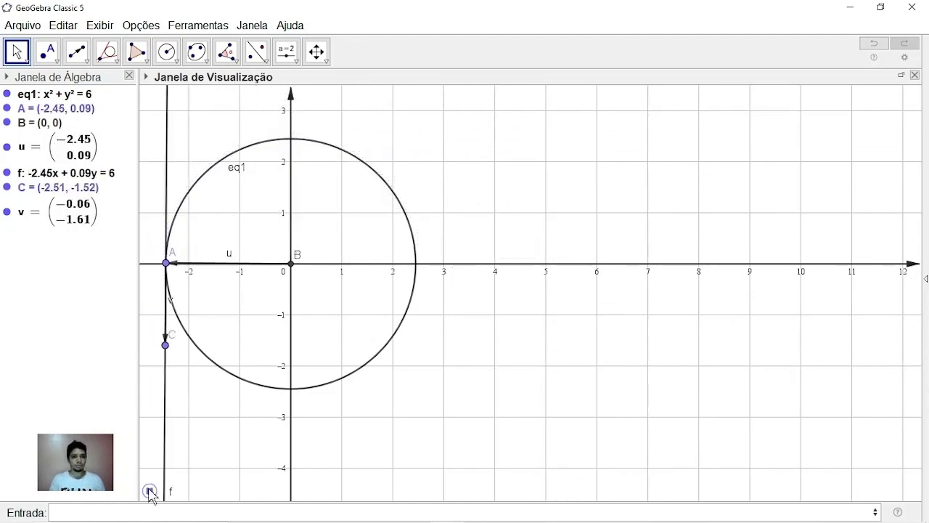
left_click(150, 491)
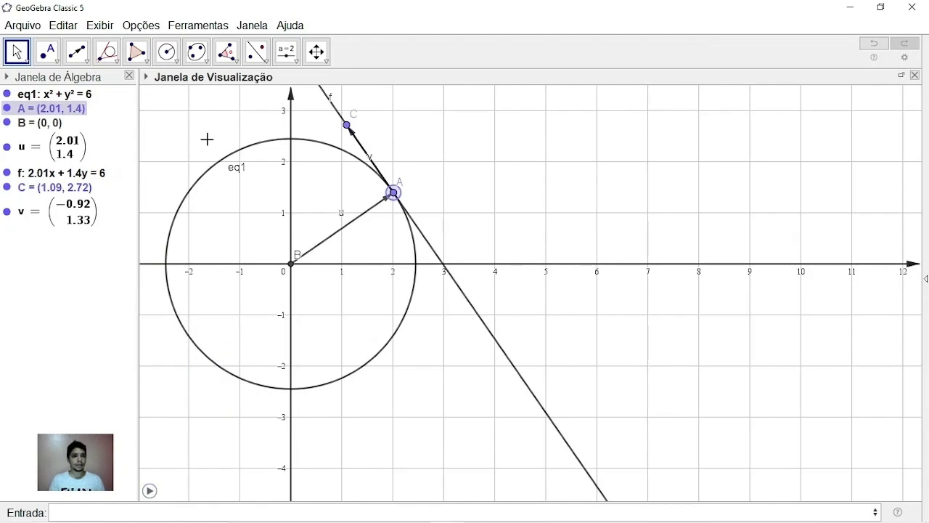
left_click(7, 173)
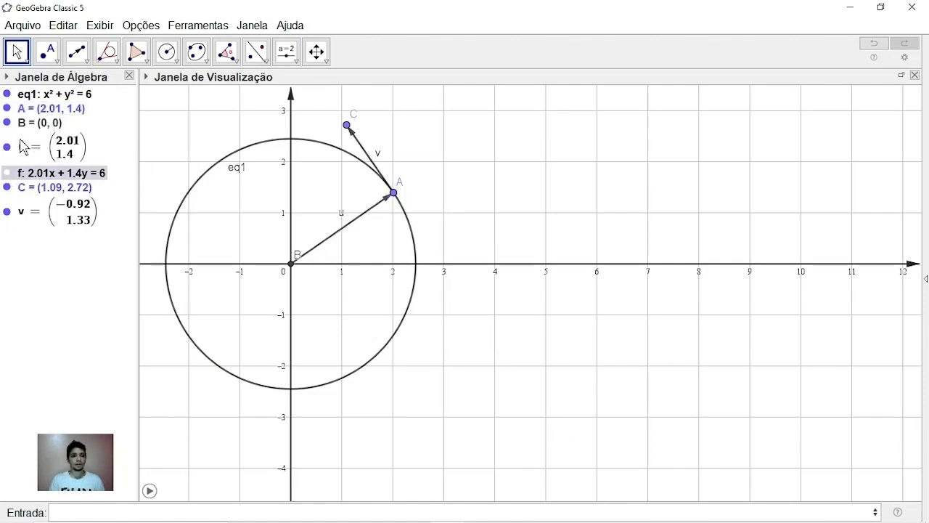
left_click(7, 187)
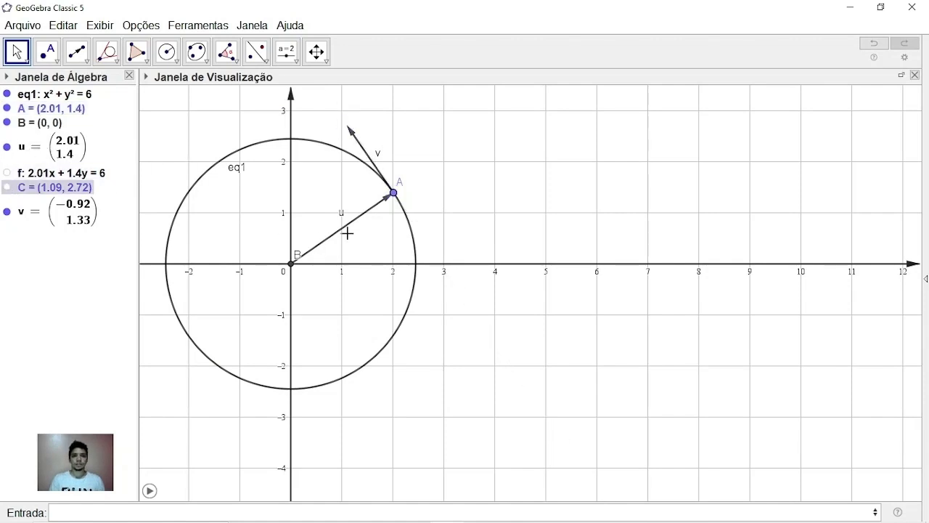
Rename the tangent vector v as v_t in its object properties
right_click(378, 156)
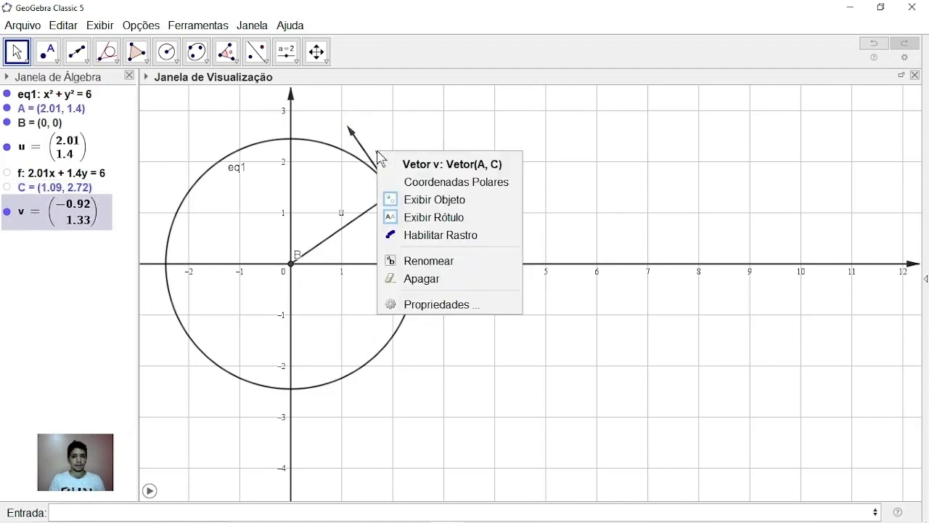
left_click(450, 308)
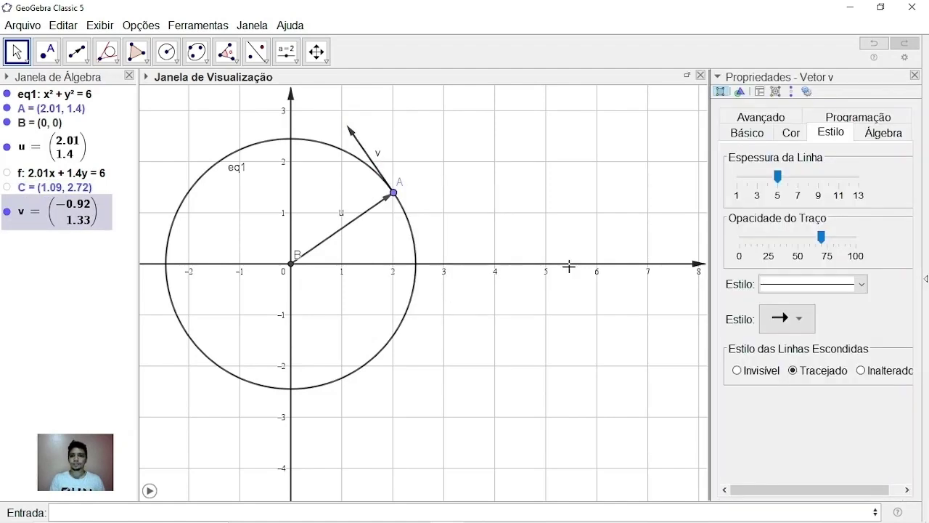
left_click(757, 135)
left_click(786, 159)
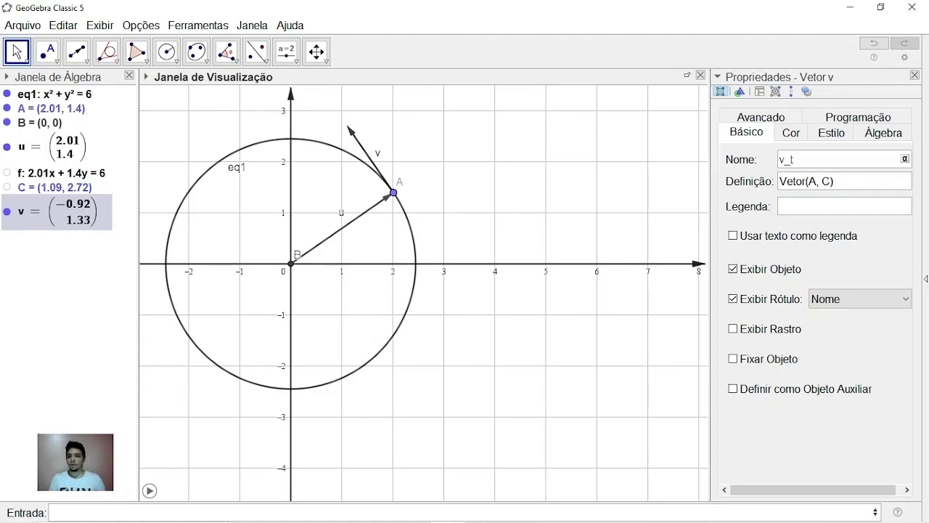
type("_t")
key("Return")
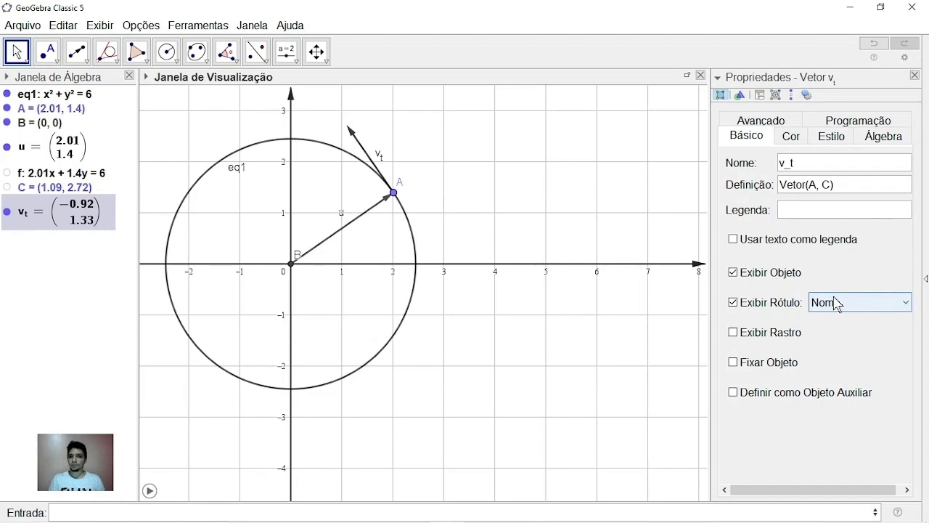
Label vector v_t by its caption (Legenda) and set the caption to $\vec{v_t}$
left_click(838, 305)
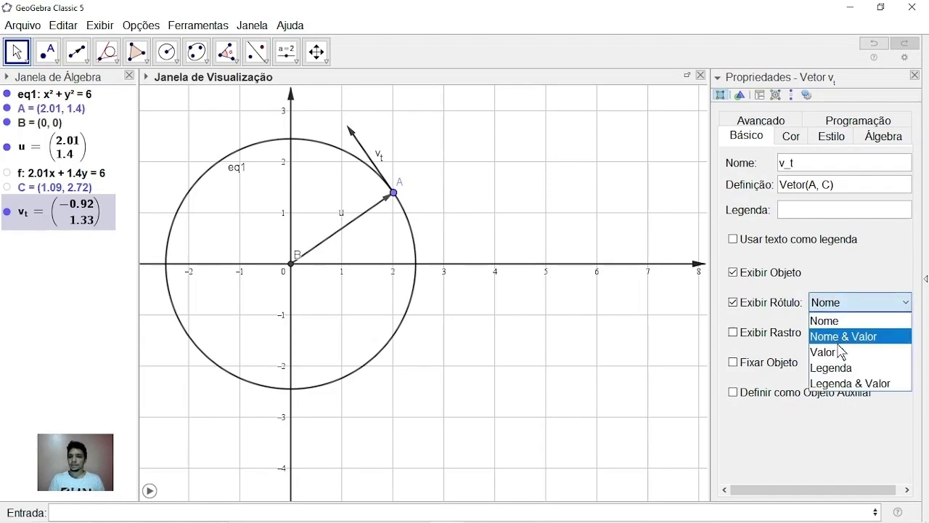
left_click(841, 371)
left_click(835, 210)
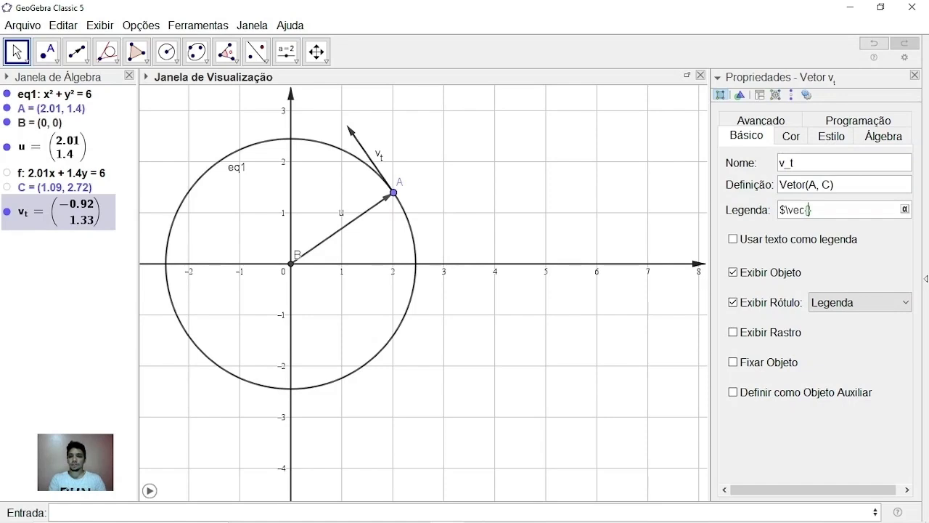
type("v_t")
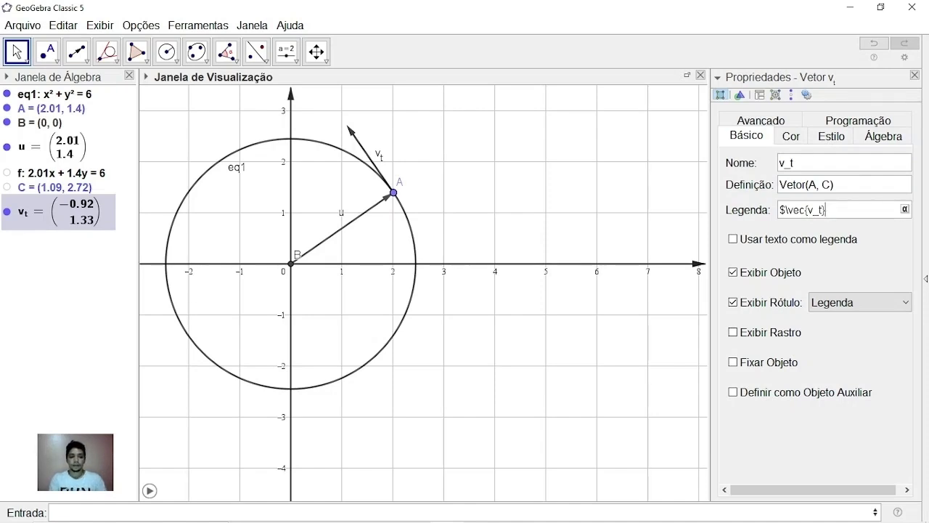
key("Return")
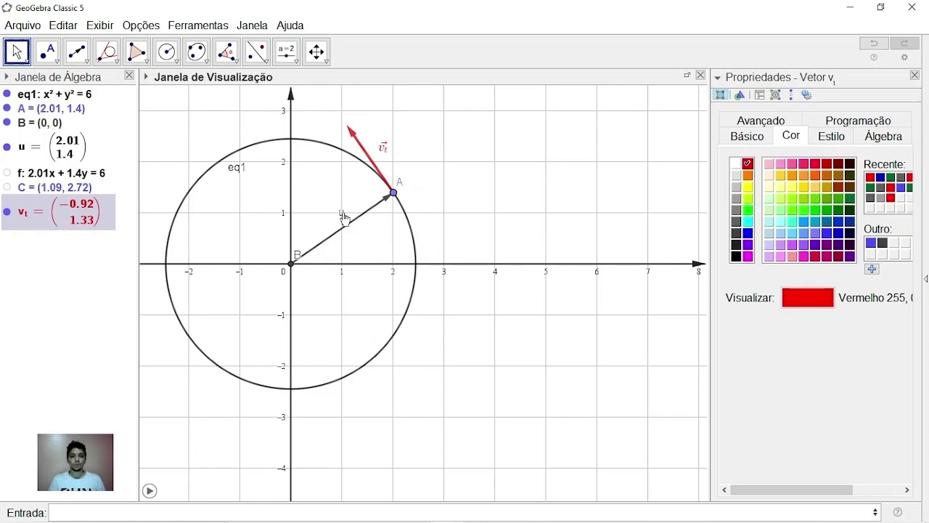
Rename the radius vector u, drawn from point B to point A, as r in its object properties
left_click(345, 216)
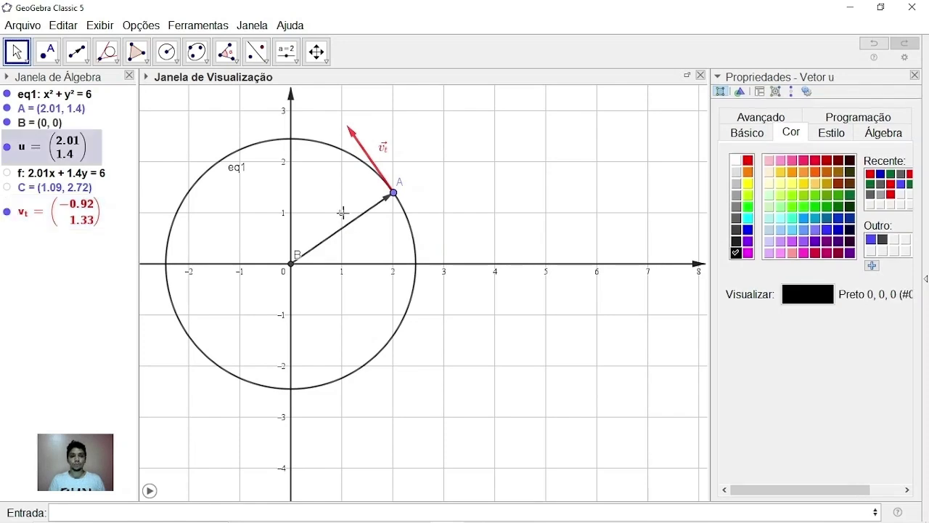
left_click(748, 138)
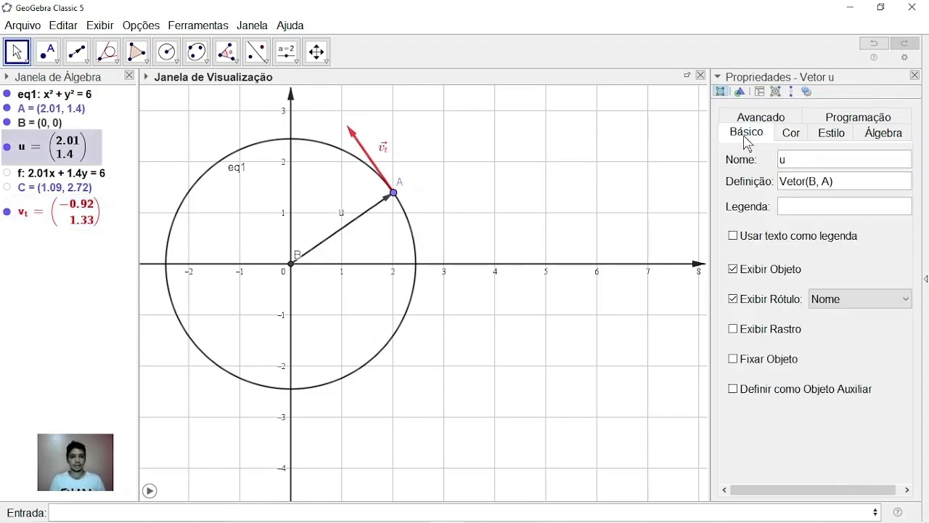
left_click(782, 160)
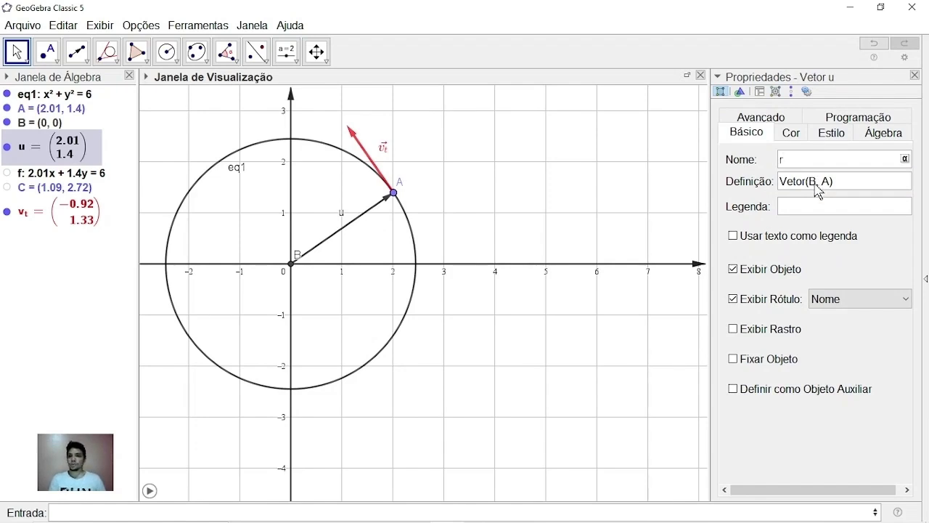
key("Return")
Run the animation while toggling circle eq1 off and back on, and hide point B
left_click(151, 490)
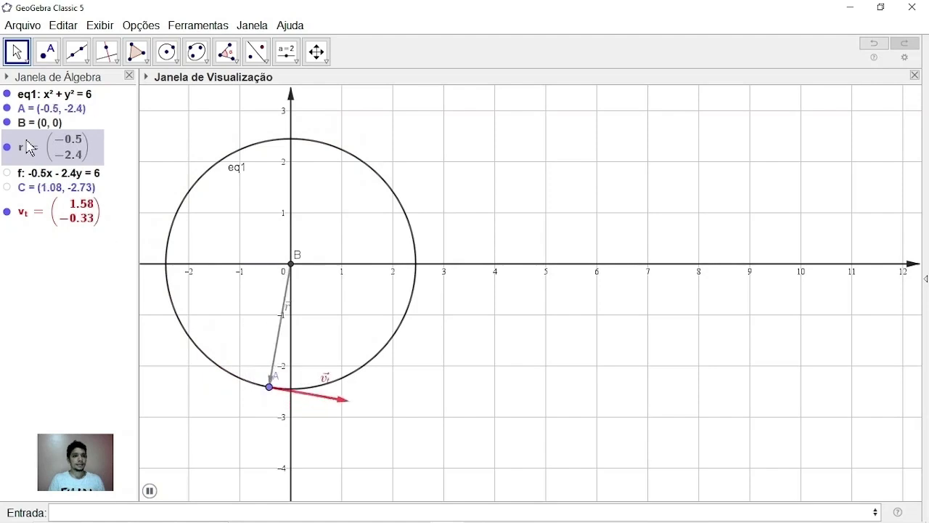
left_click(8, 95)
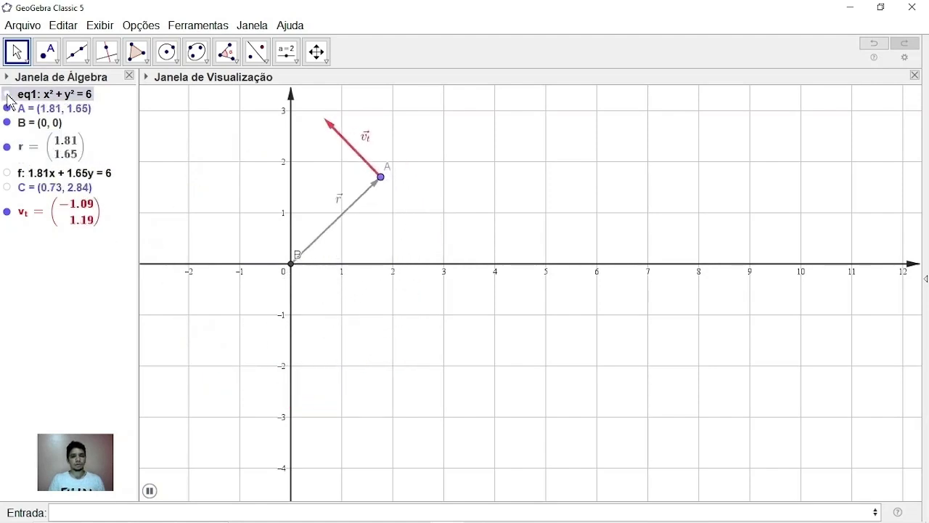
left_click(7, 95)
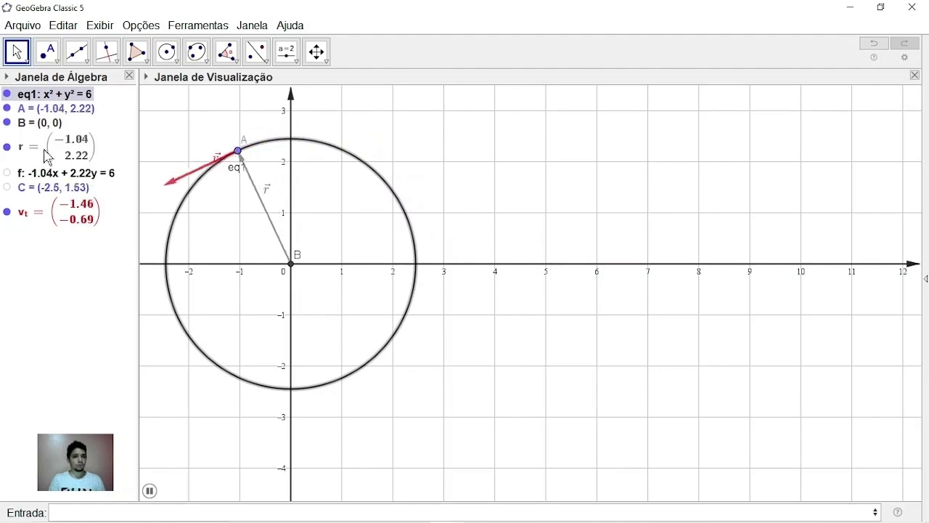
left_click(8, 123)
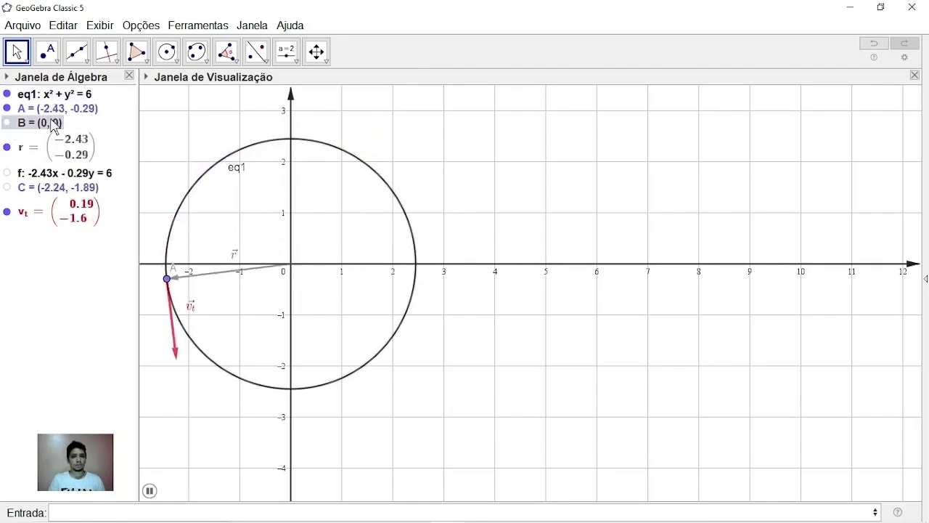
With the animation stopped, move point A along the circle to about (2.15, 1.18) and hide vector r
left_click(150, 491)
left_click_drag(304, 388, 401, 204)
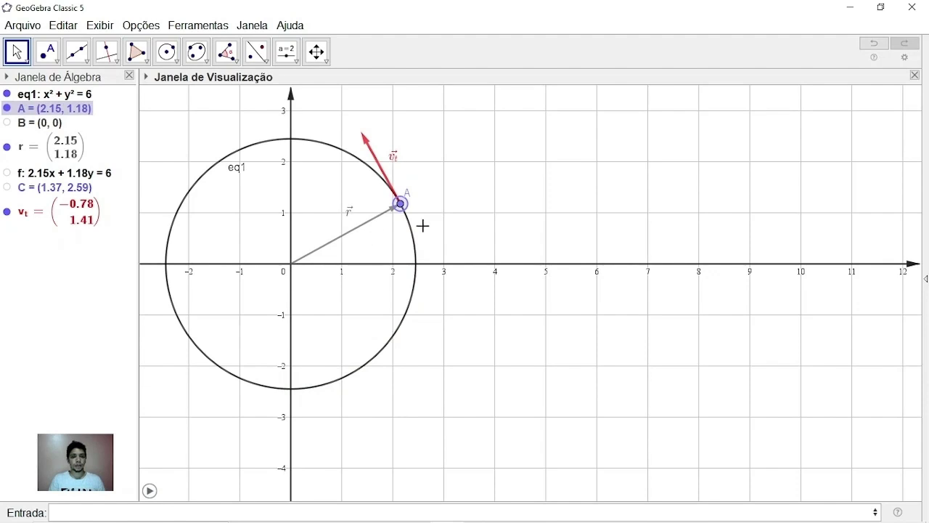
left_click(7, 148)
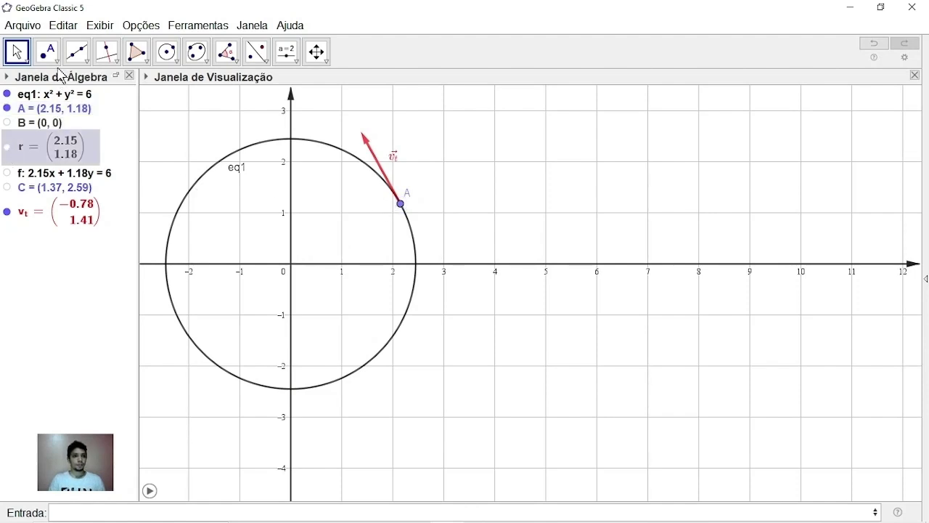
left_click(87, 63)
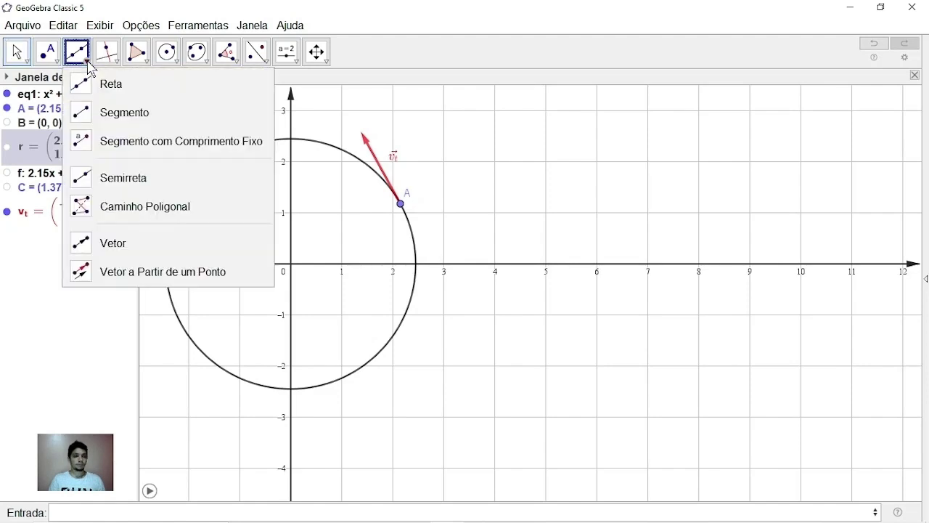
left_click(118, 116)
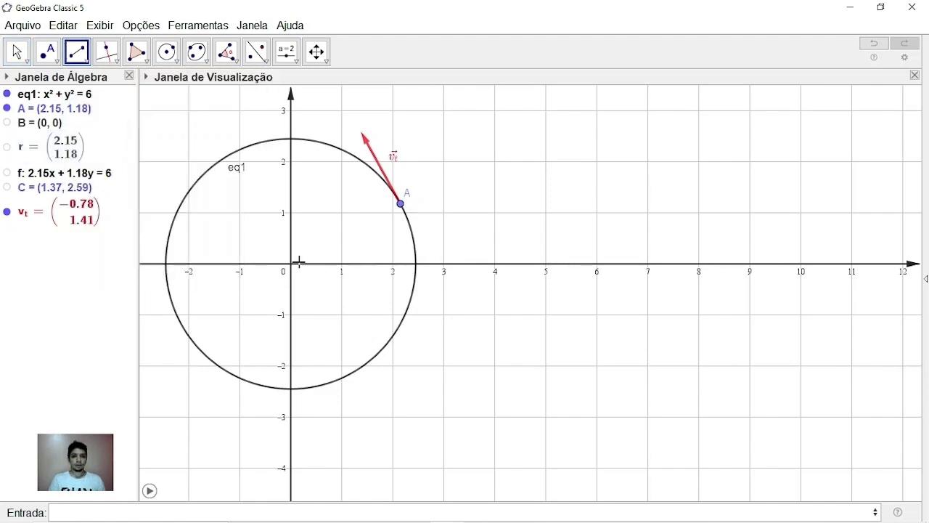
left_click(291, 264)
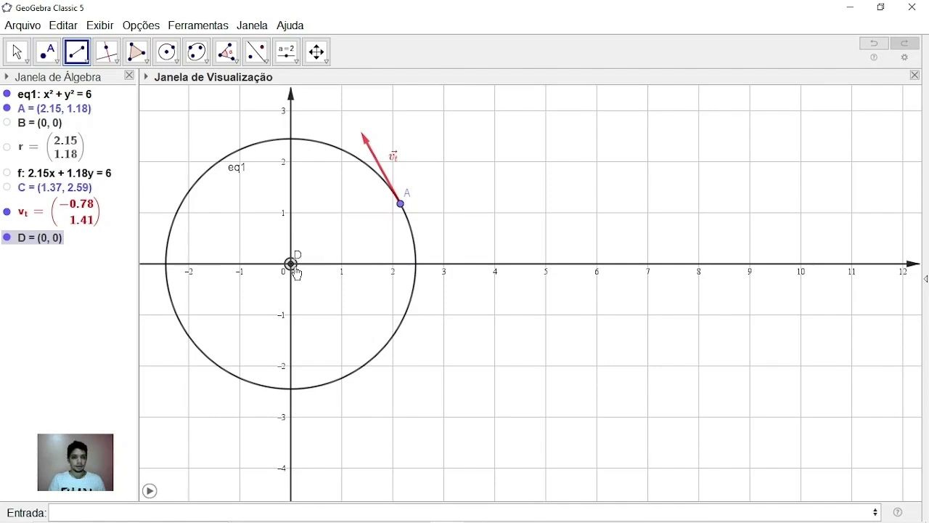
key("Escape")
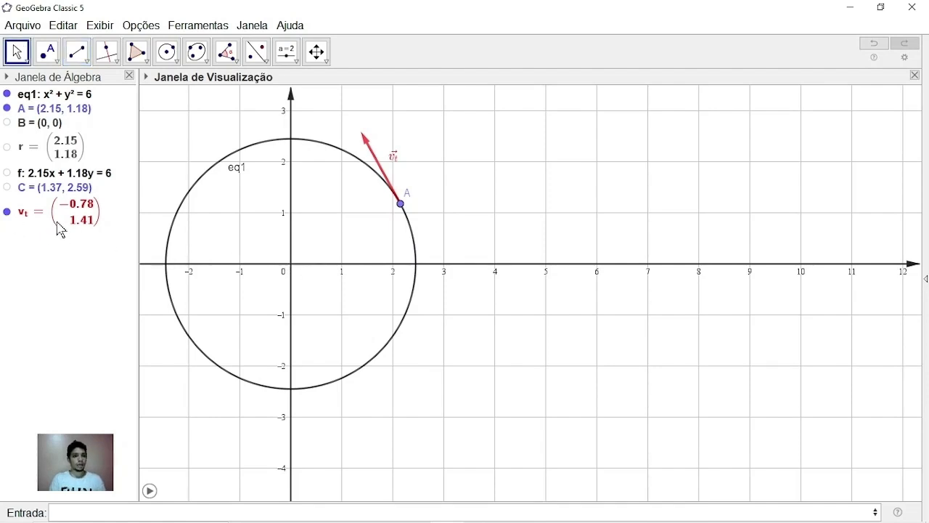
Show point B again and draw a segment from B to point A
left_click(7, 122)
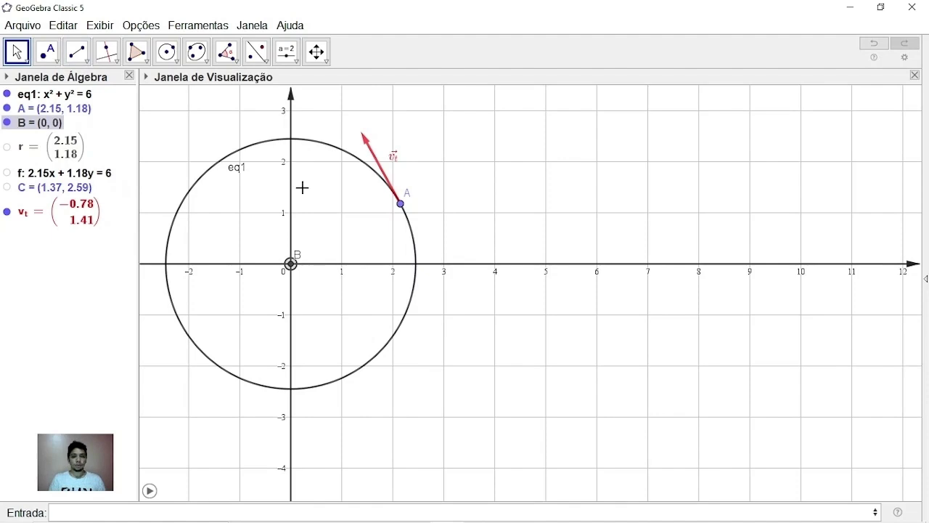
left_click(77, 52)
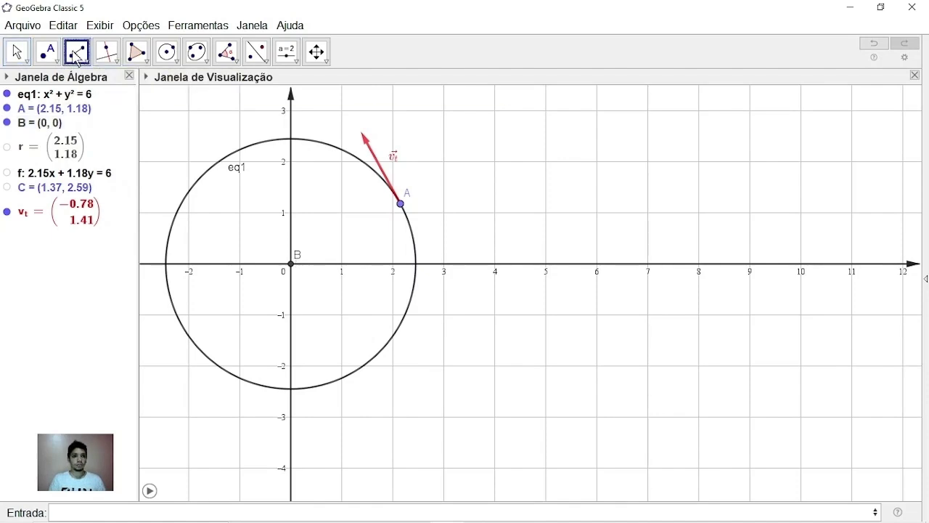
left_click(291, 266)
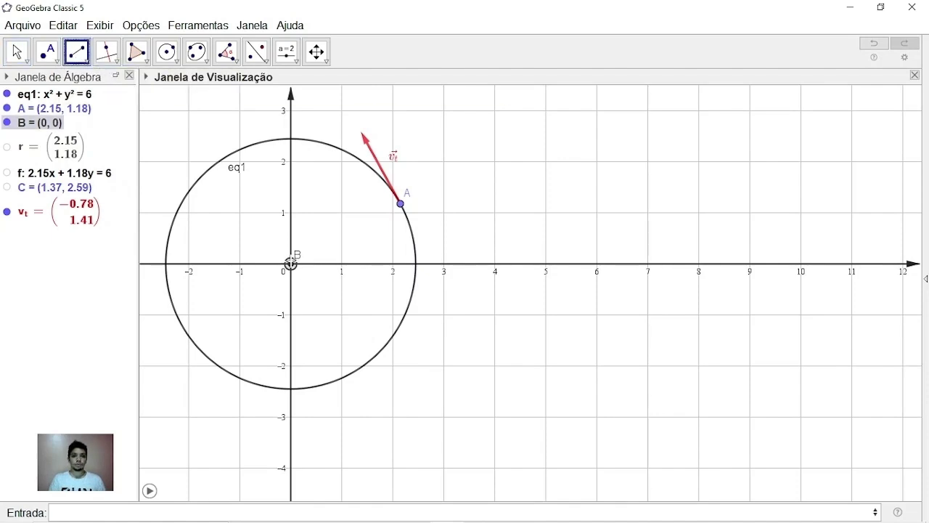
left_click(401, 206)
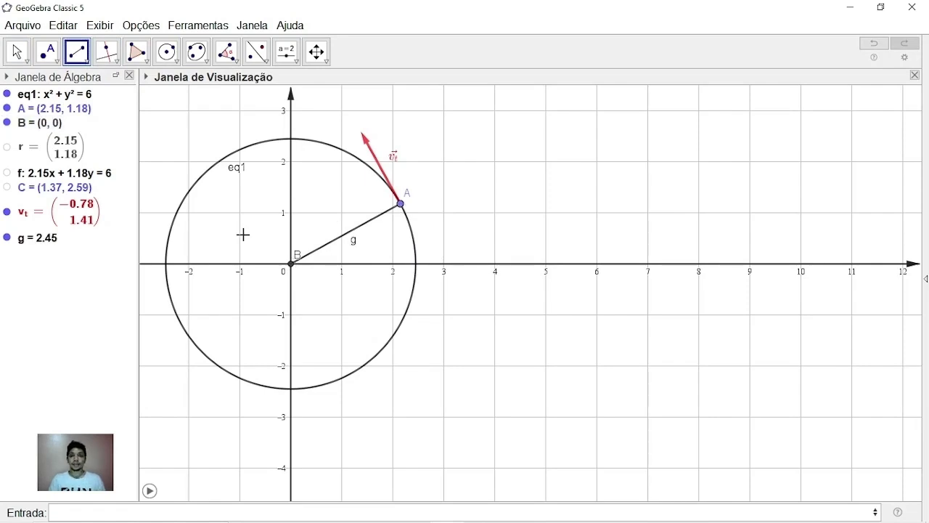
Draw a vector from point A towards the centre, ending at a new point on segment g at about (0.7, 0.4)
left_click(87, 64)
left_click(109, 243)
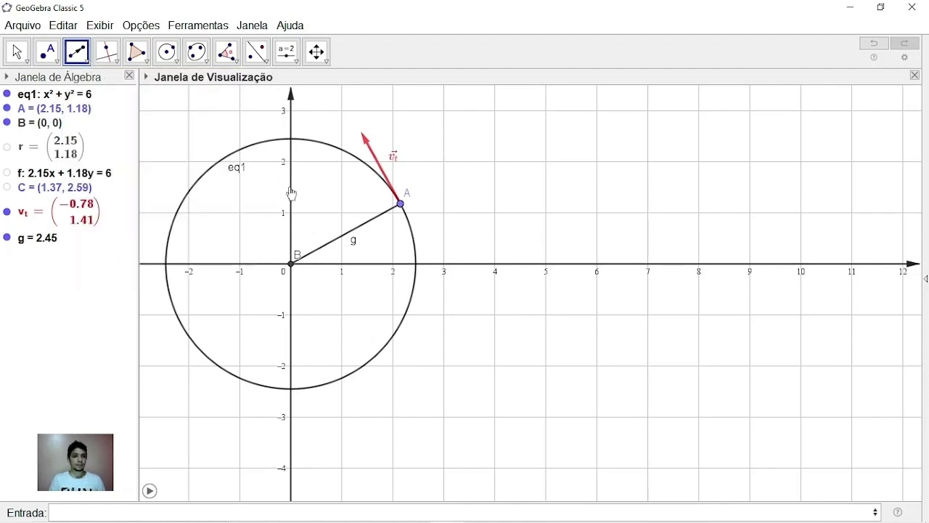
left_click(400, 204)
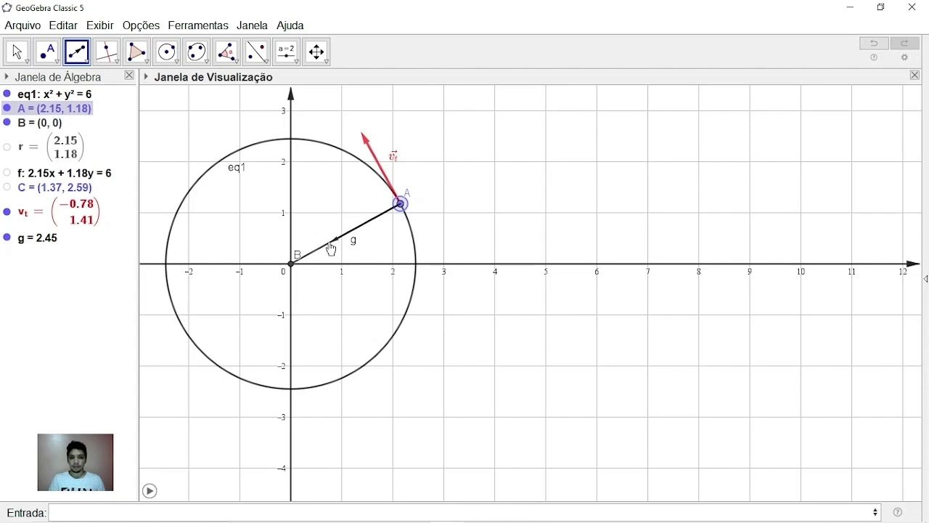
left_click(326, 244)
key("Escape")
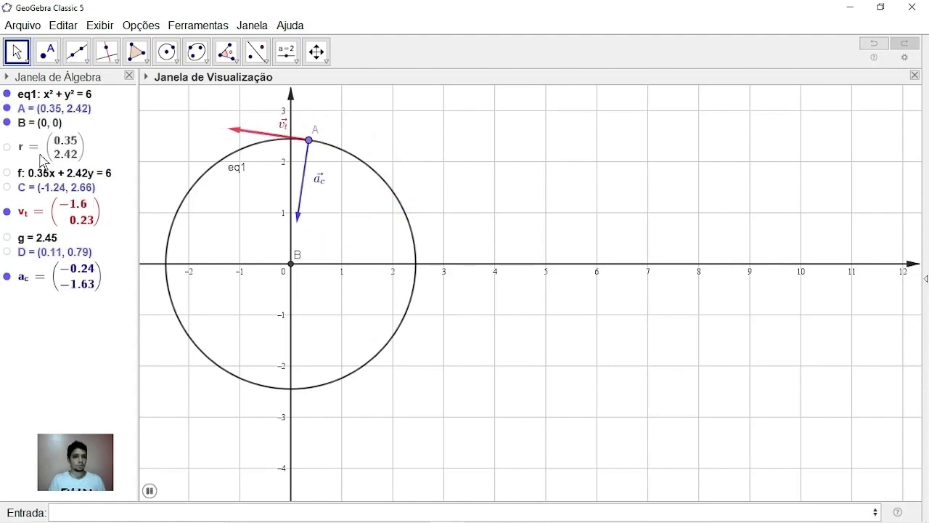
Show vector r again alongside the moving vectors and stop the animation
left_click(8, 148)
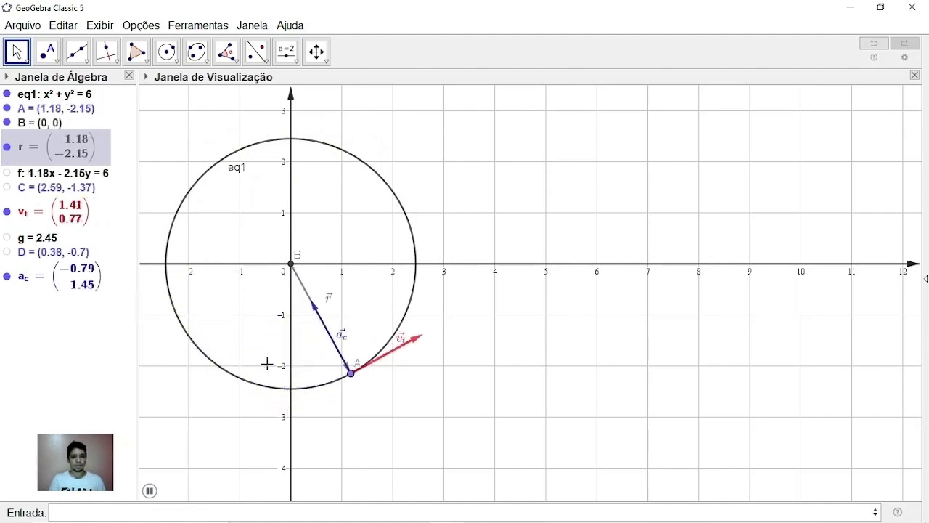
left_click(150, 491)
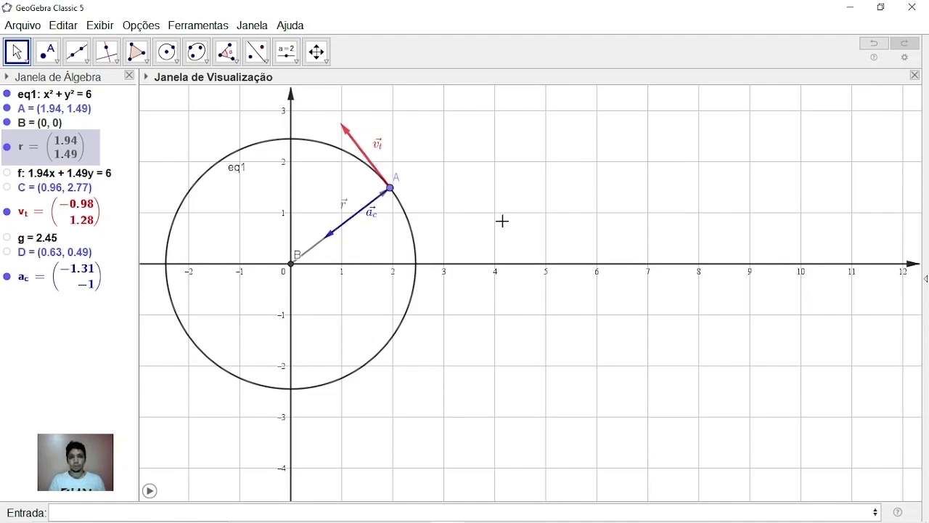
Insert a button above the circle's upper-left part and set its caption (Legenda) to Iniciar
left_click(288, 64)
left_click(288, 64)
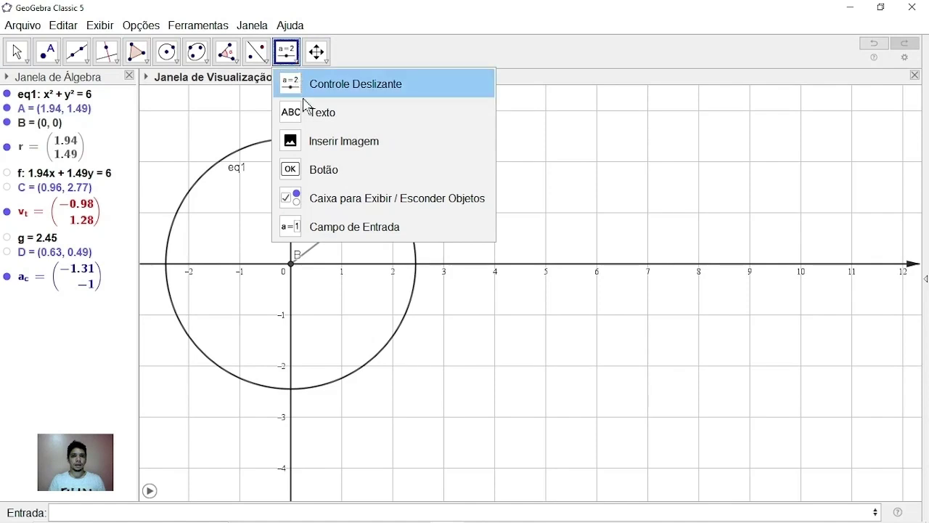
left_click(320, 174)
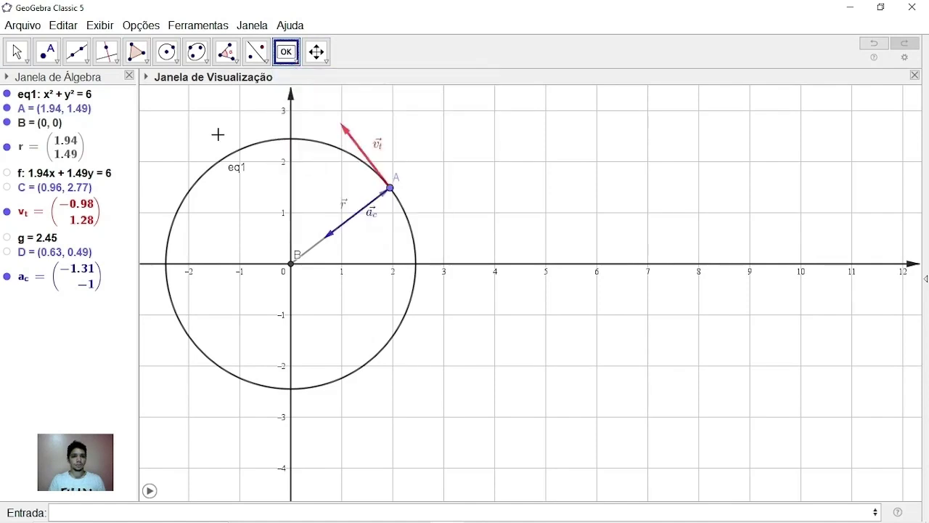
left_click(171, 114)
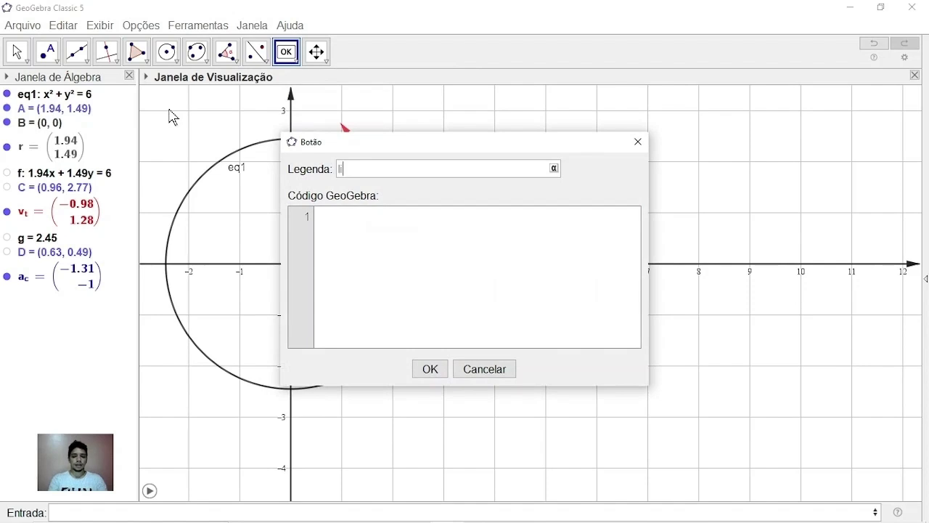
type("liniciar")
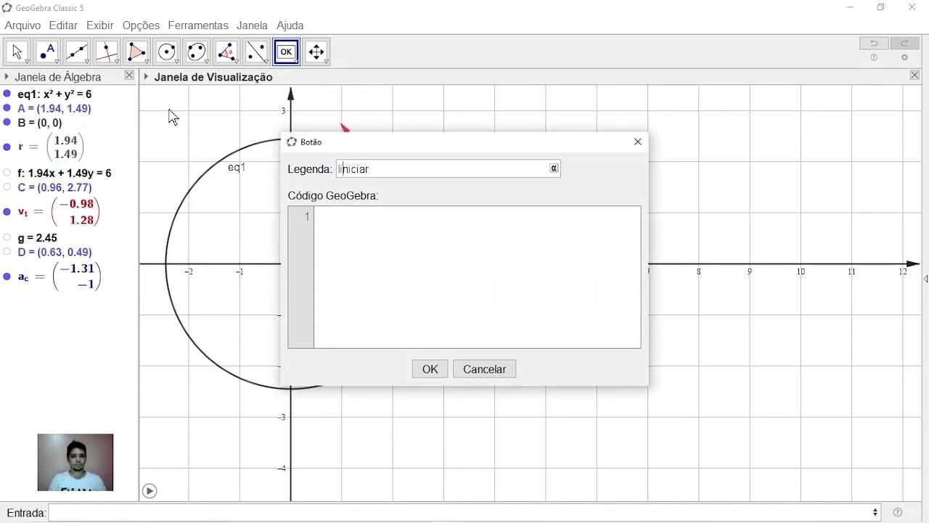
key("Home")
key("Delete")
left_click(319, 217)
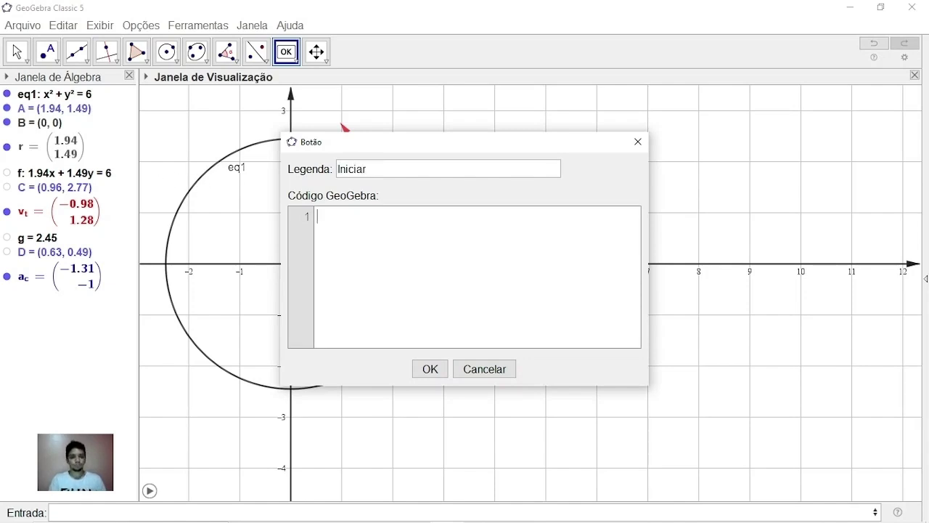
Give the Iniciar button the GeoGebra script IniciarAnimação[A,true] and create it
type("Inic")
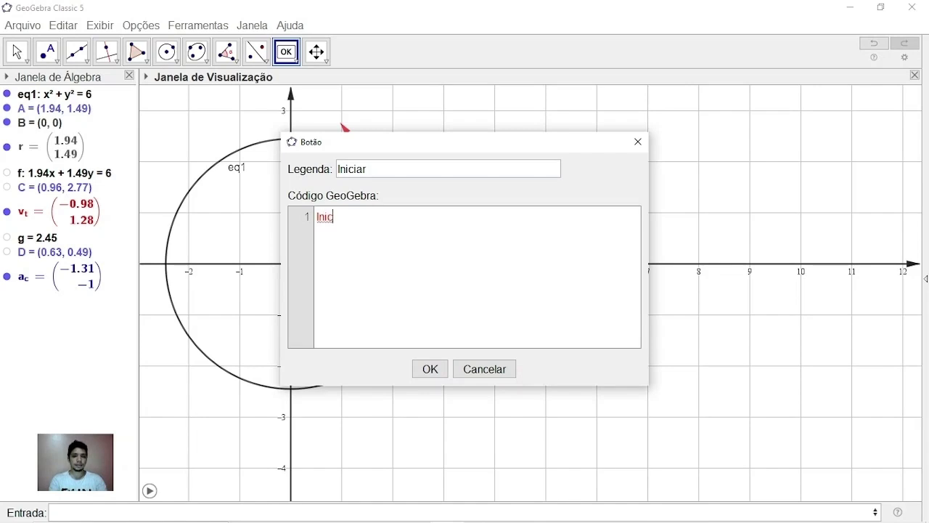
type("iarA")
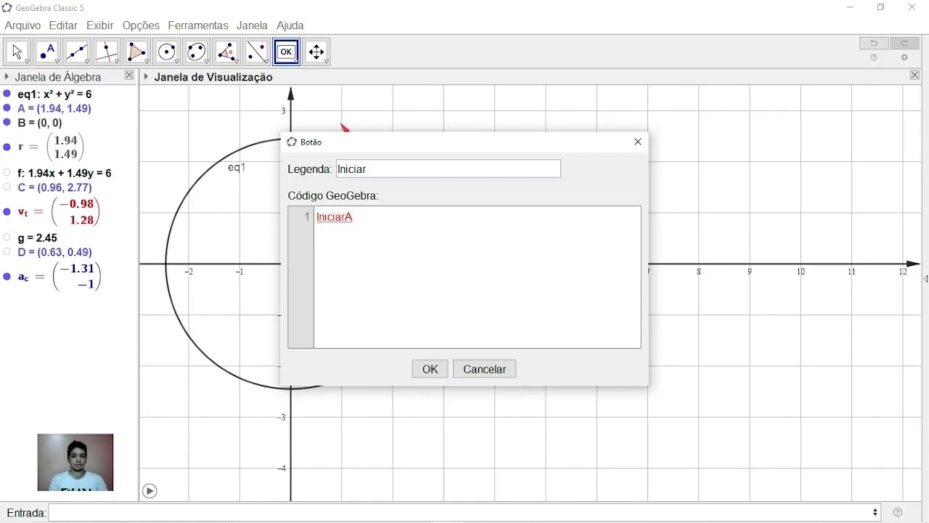
type("nimação[]")
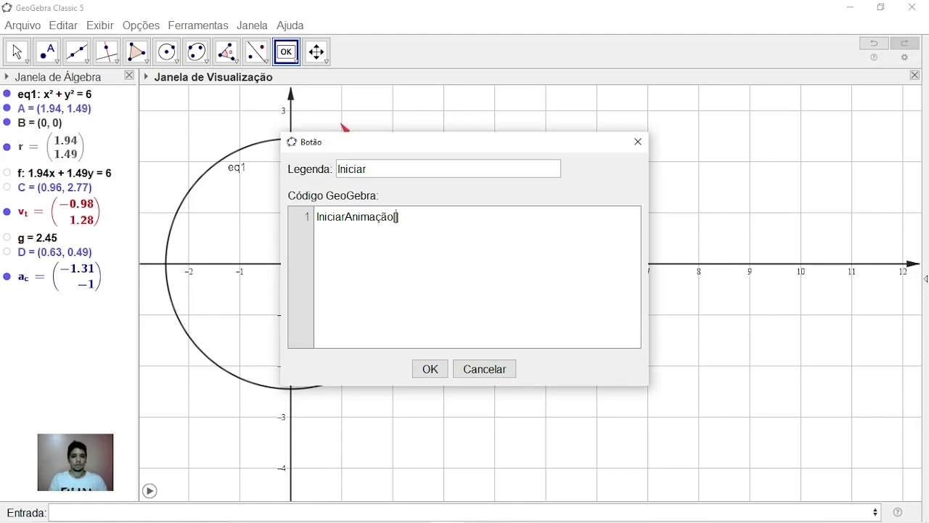
type("A,")
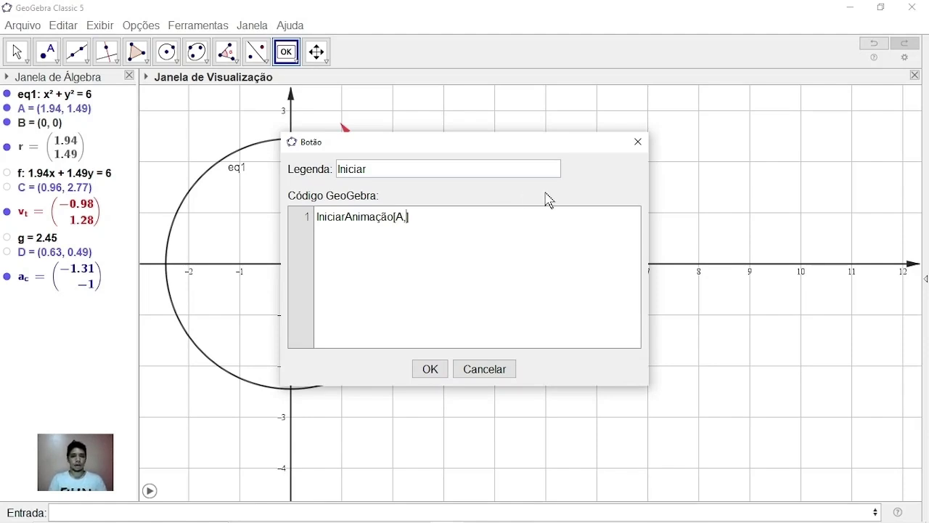
type("e]")
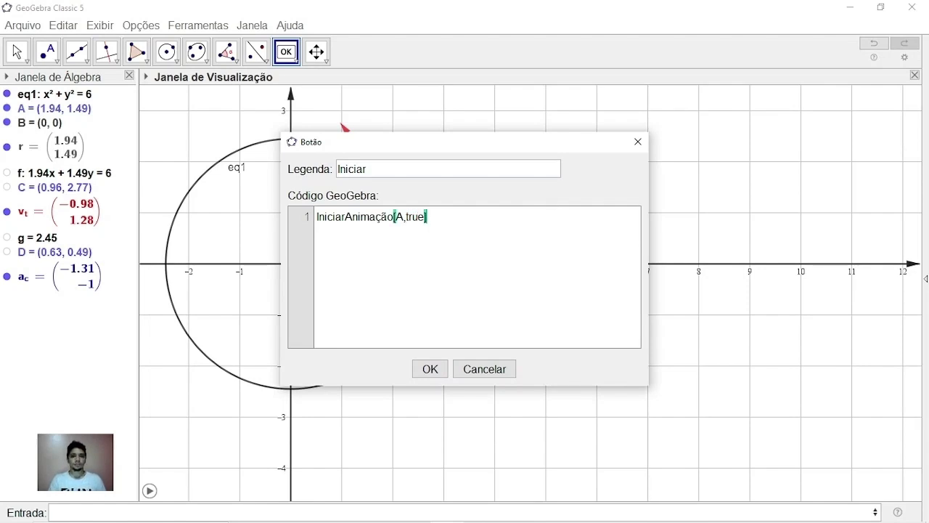
left_click(430, 370)
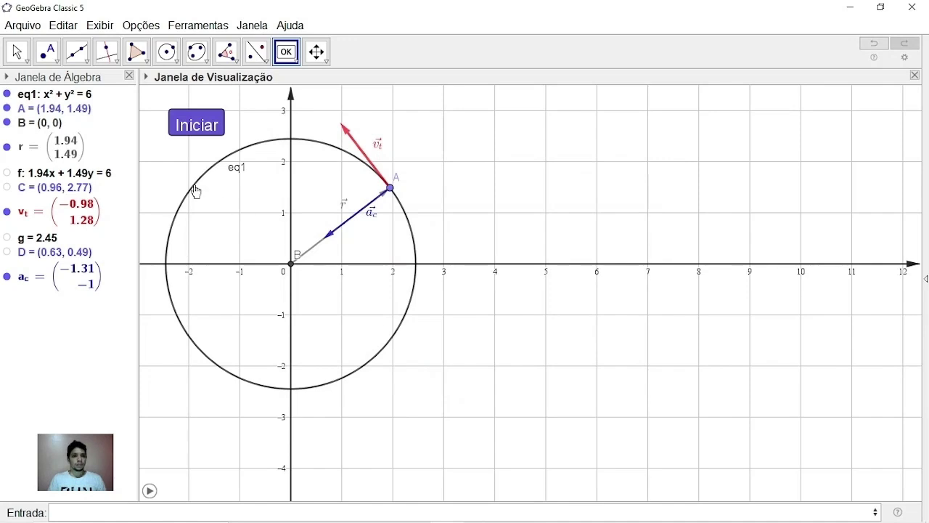
Insert a button below Iniciar with the caption Parar and the GeoGebra script IniciarAnimação[A,false]
left_click(164, 159)
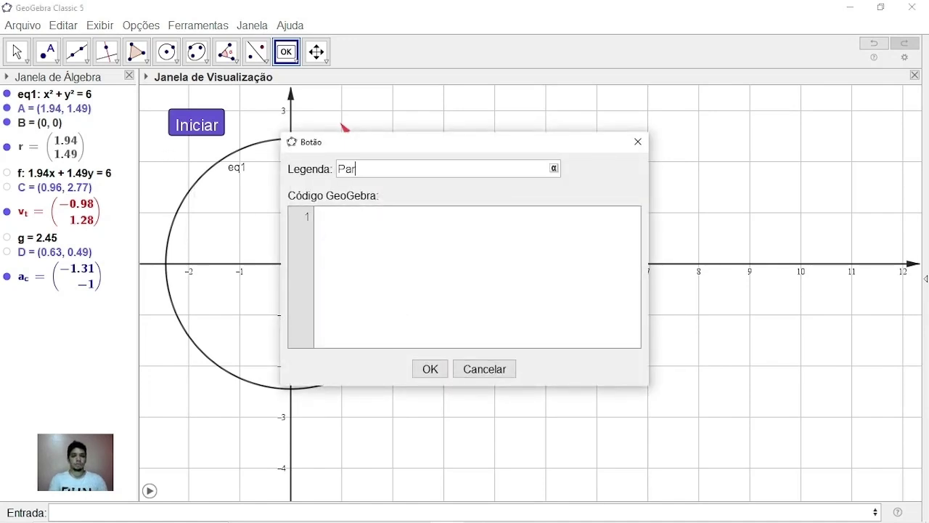
left_click(318, 216)
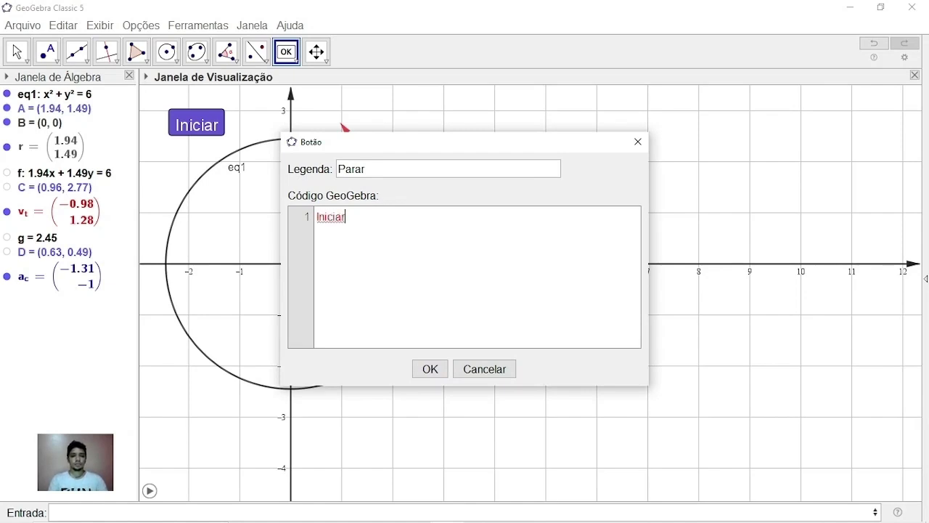
type("IniciarAnimação")
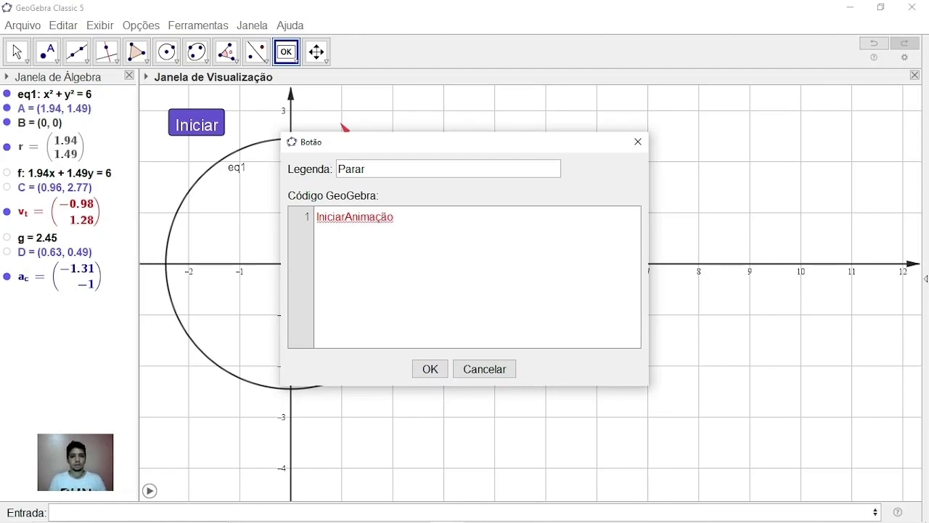
type("[")
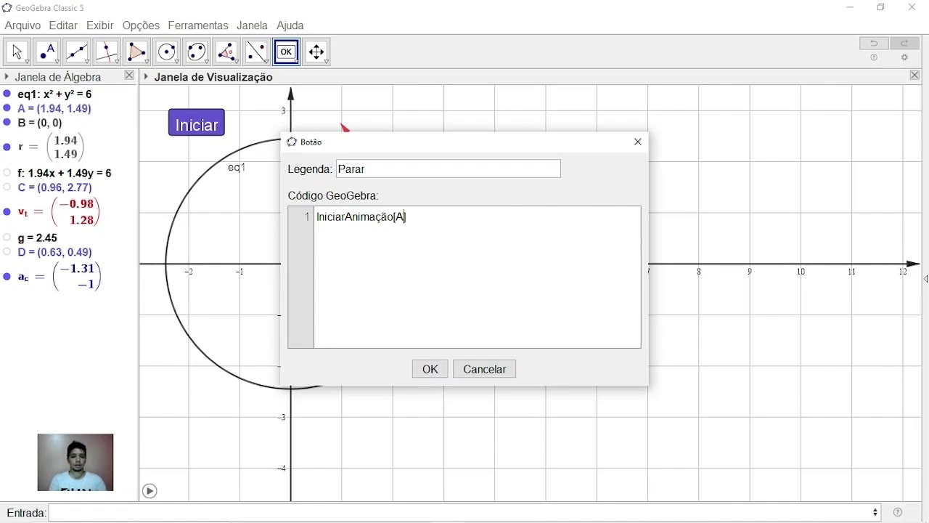
type("A,false")
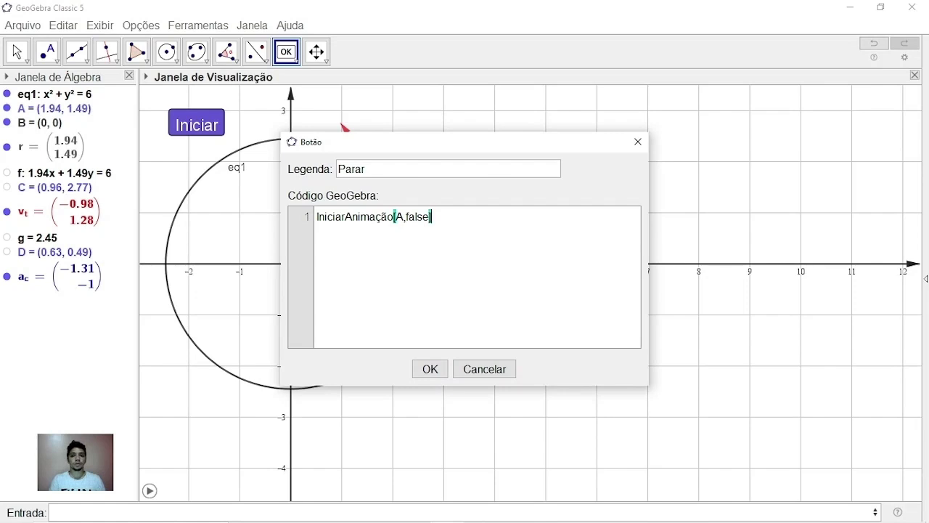
left_click(436, 370)
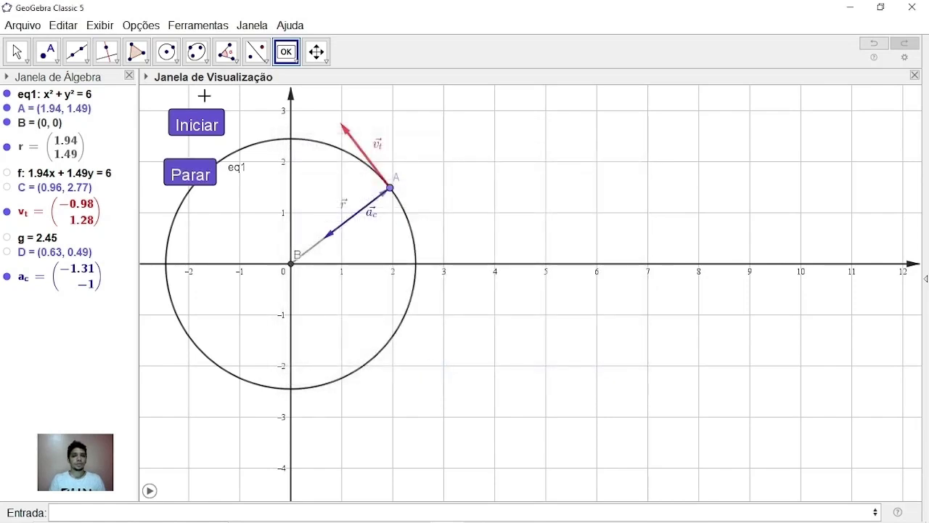
Test the animation with the Iniciar and Parar buttons, and move point A to about (1.96, 1.47) on the circle
left_click(203, 121)
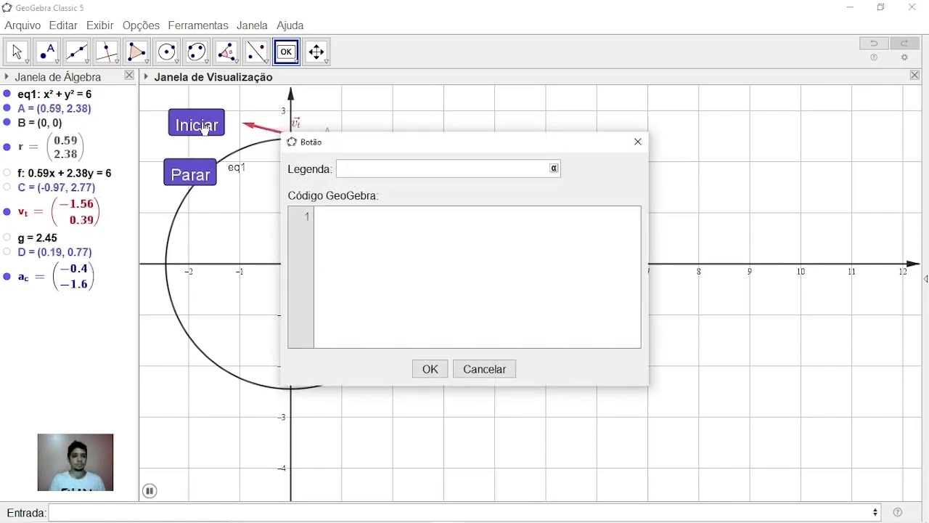
left_click(637, 142)
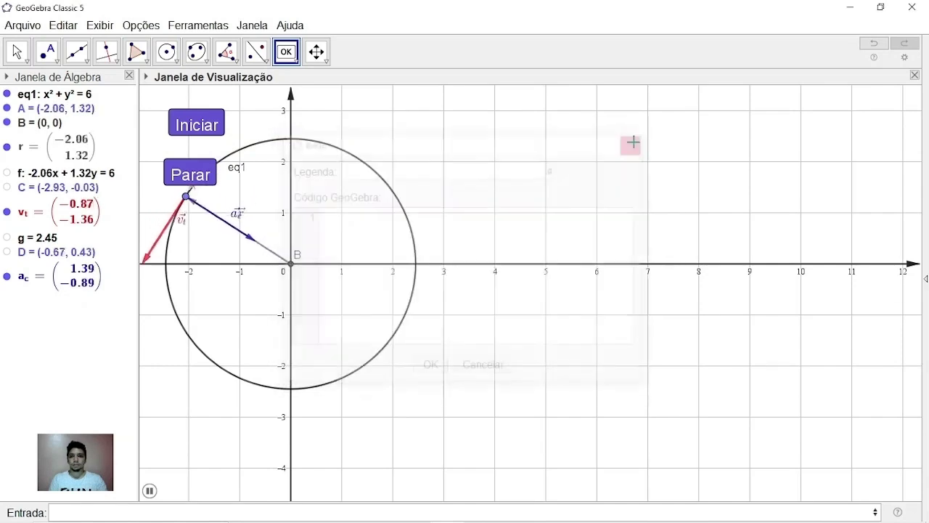
key("Escape")
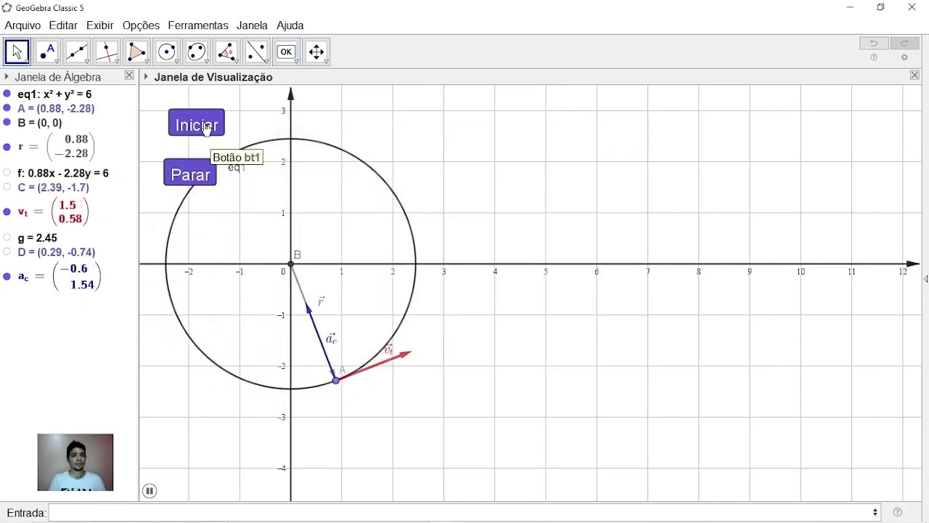
left_click(182, 172)
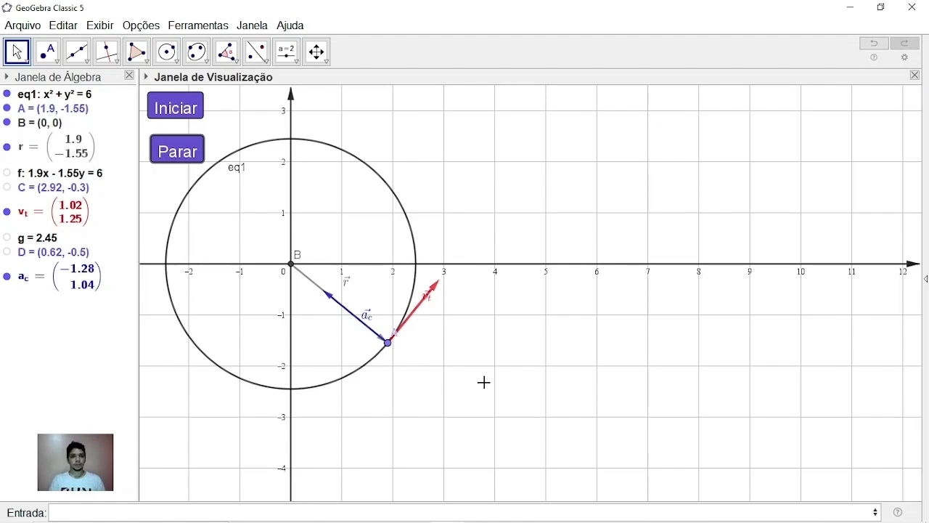
left_click_drag(390, 346, 392, 189)
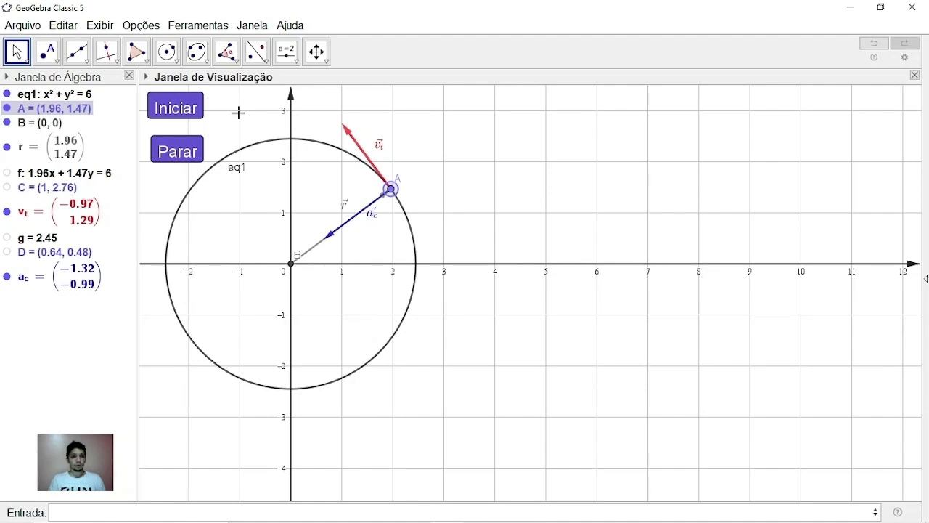
Place a point where the circle meets the positive x-axis
left_click(238, 64)
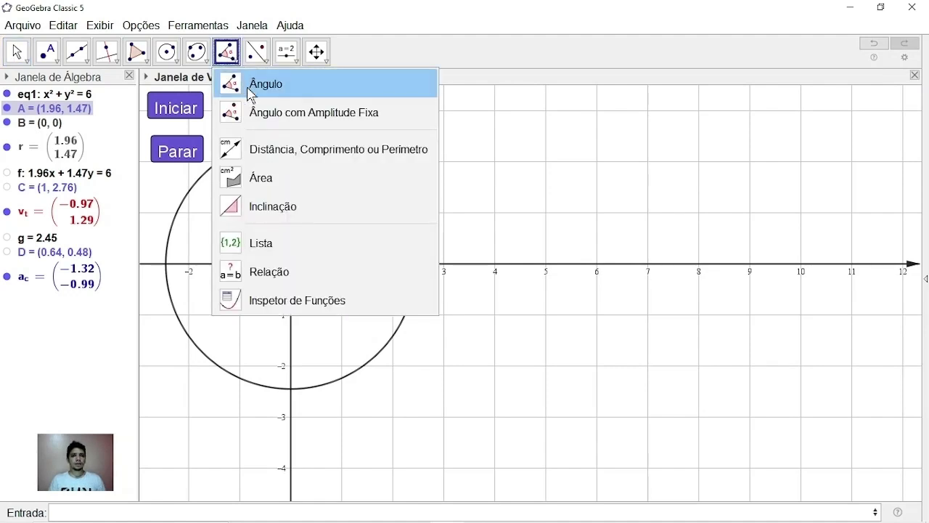
left_click(249, 87)
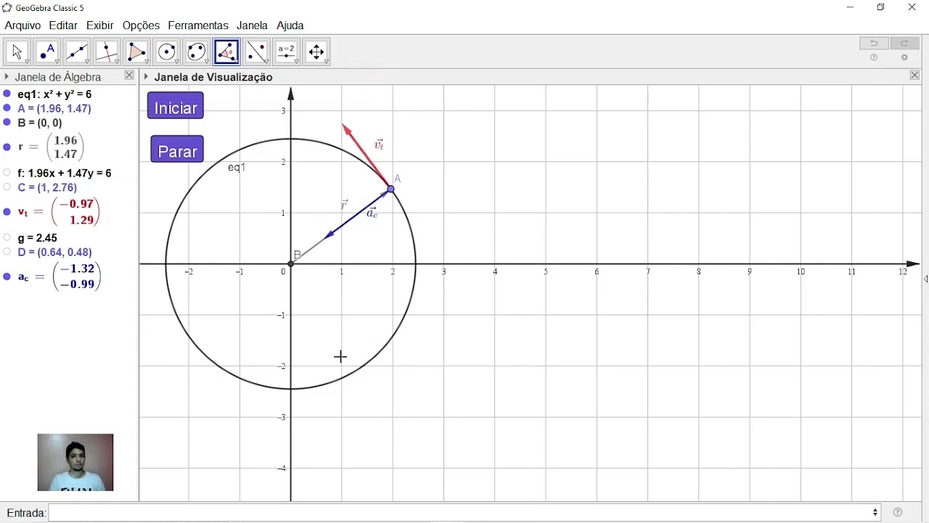
left_click(46, 53)
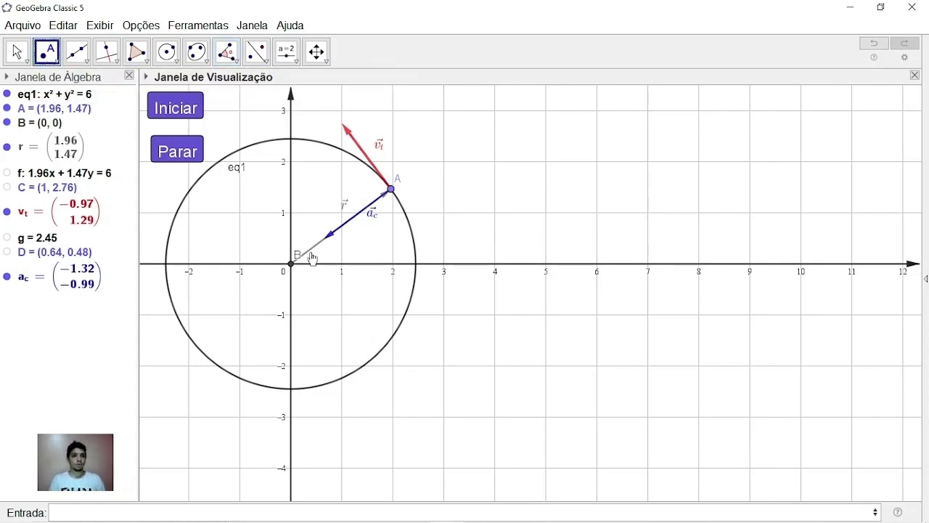
left_click(416, 264)
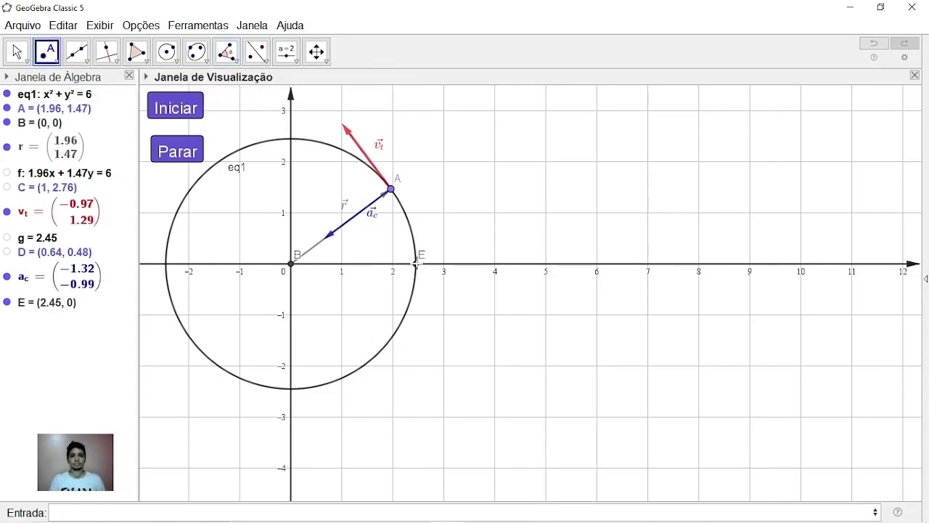
Create the angle from point E around centre B to point A
left_click(226, 53)
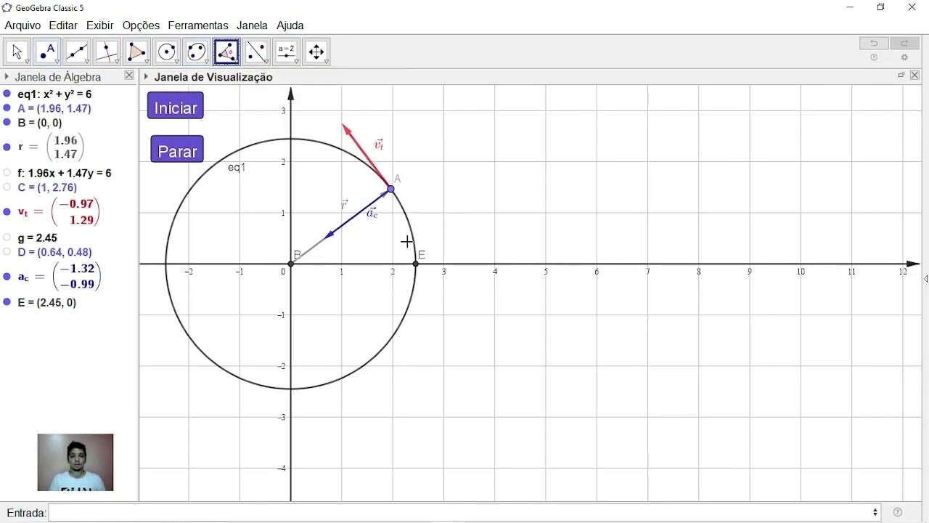
left_click(416, 263)
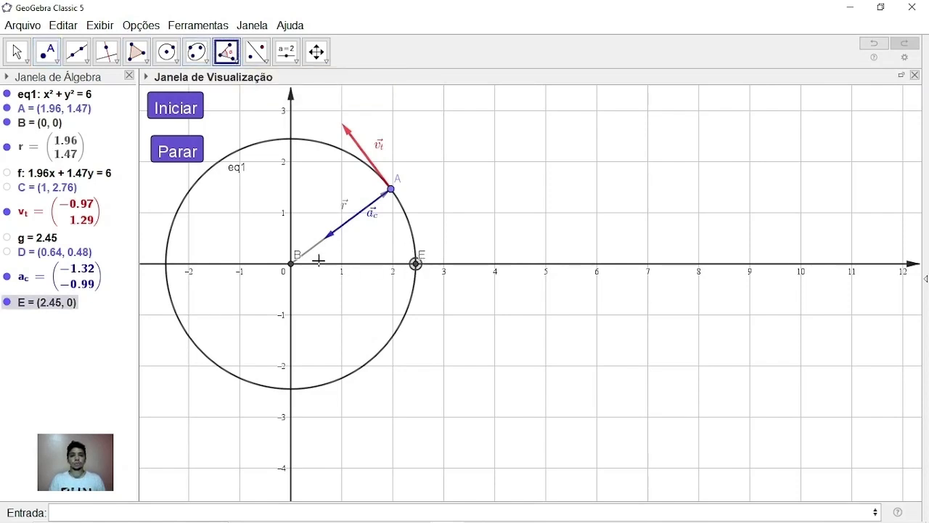
left_click(294, 267)
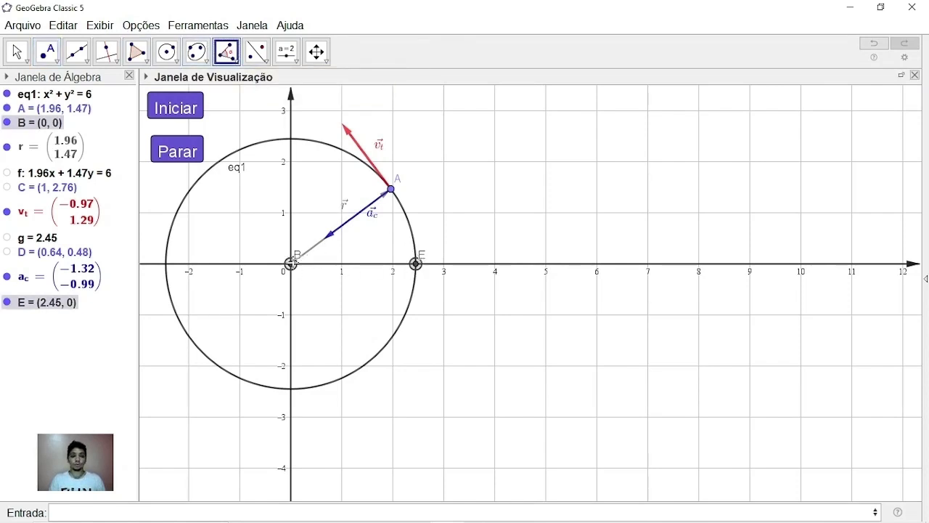
left_click(392, 189)
key("Escape")
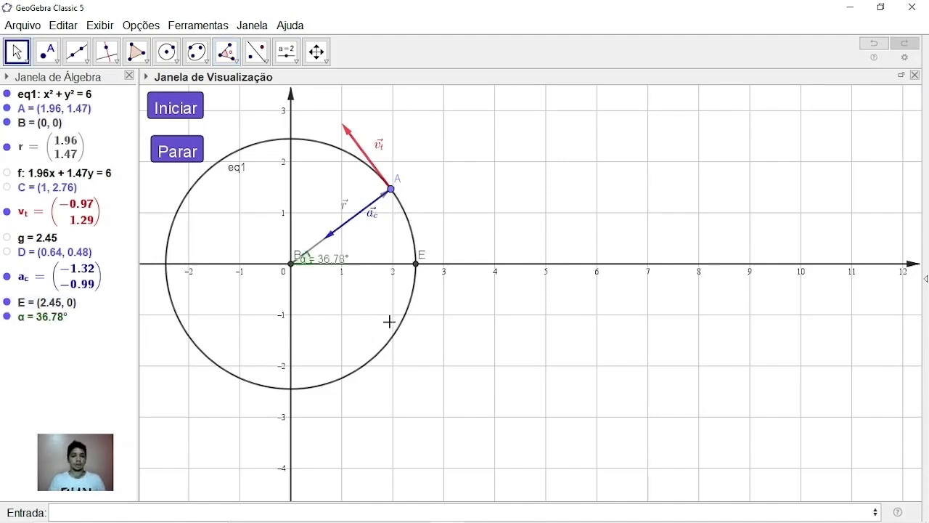
Hide points E and B in the drawing
left_click(7, 305)
left_click(7, 303)
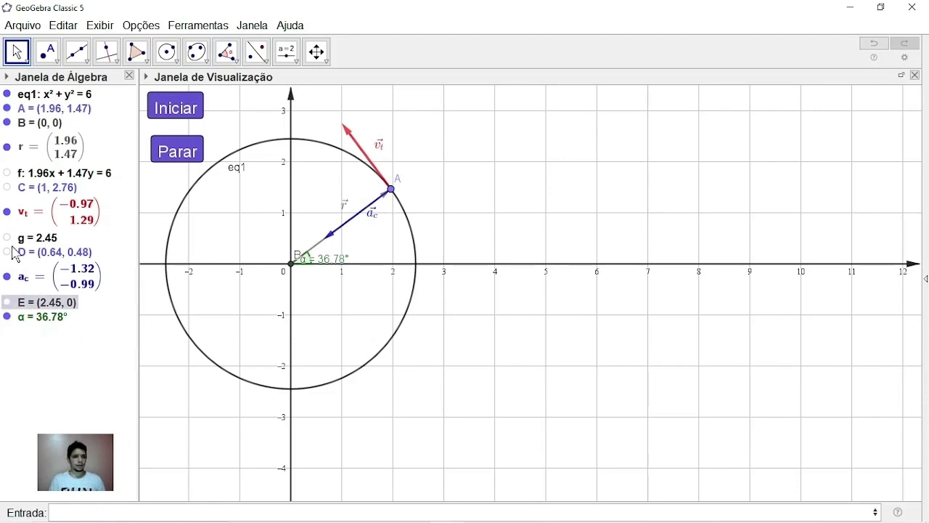
left_click(10, 124)
left_click(7, 123)
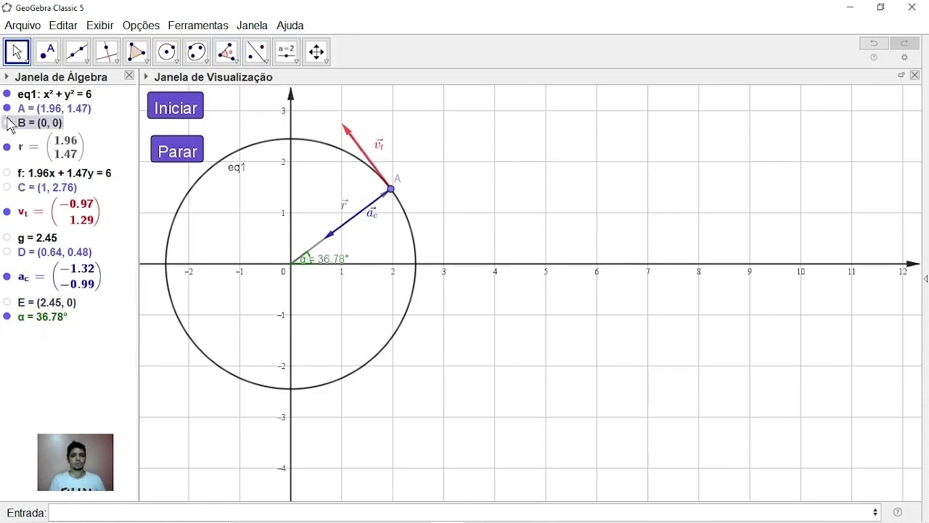
Run the animation to check the angle, stop it, and move point A to about (1.85, 1.6)
left_click(176, 107)
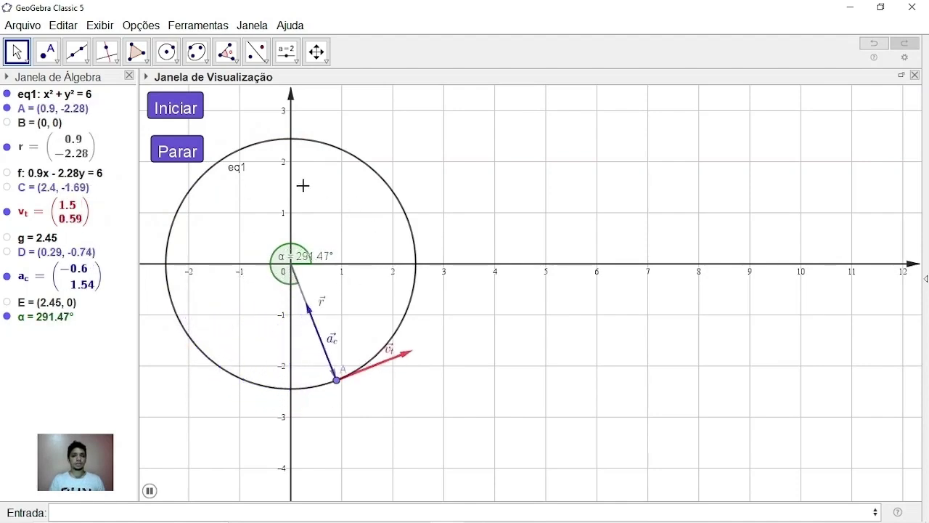
left_click(183, 151)
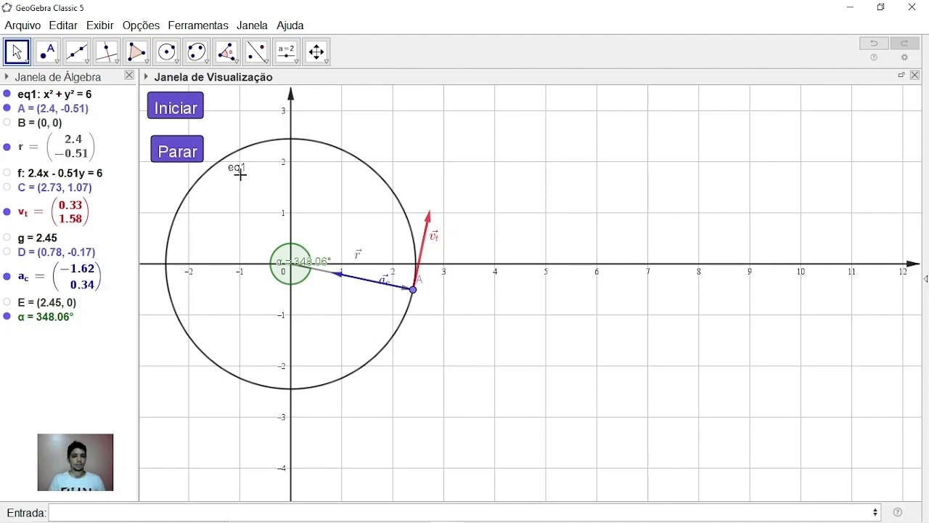
left_click_drag(413, 289, 385, 182)
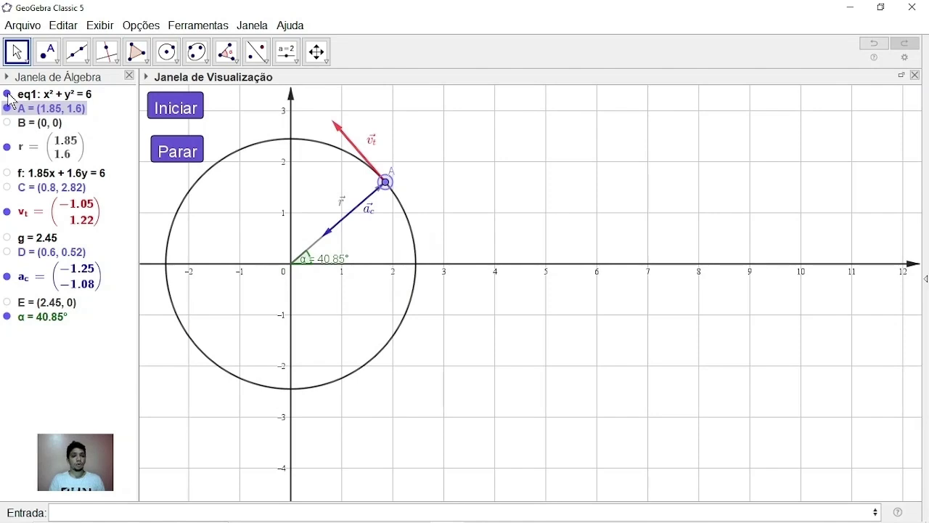
Hide circle eq1 and enable the trace (Habilitar Rastro) of point A
left_click(7, 94)
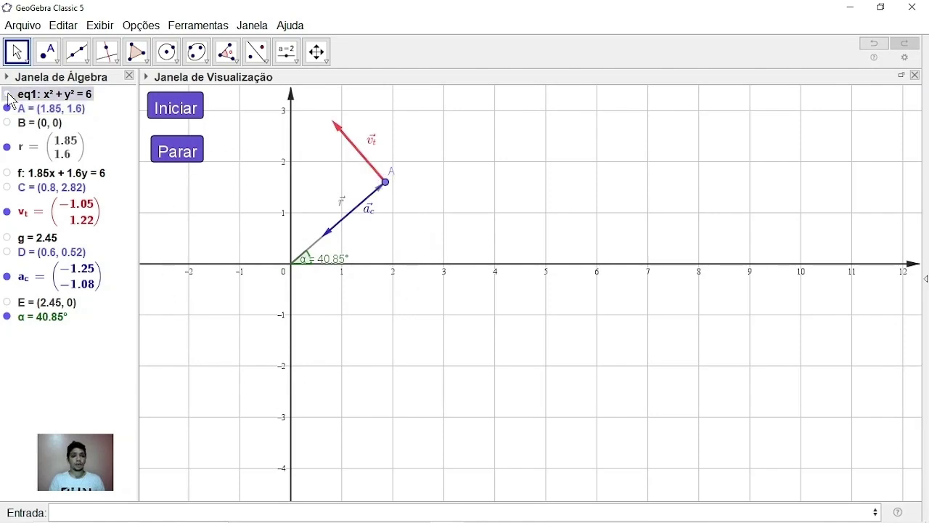
right_click(385, 181)
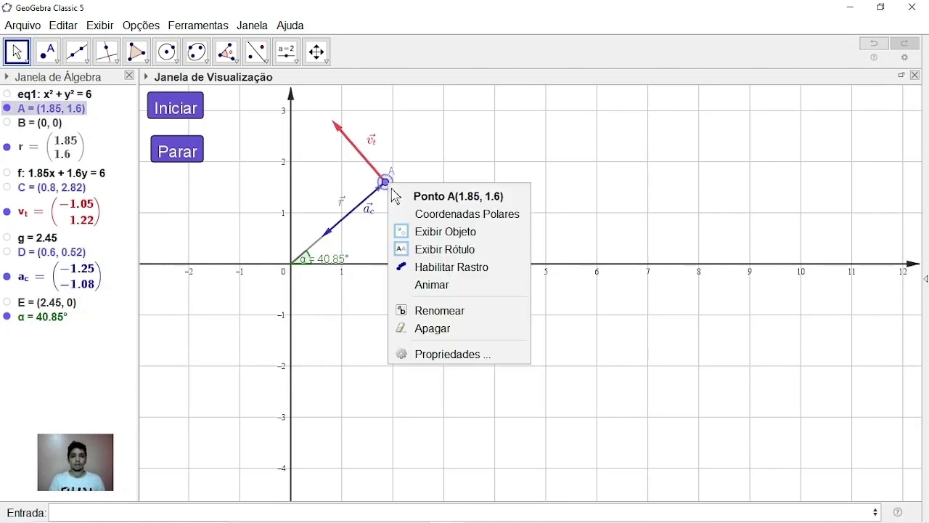
left_click(449, 269)
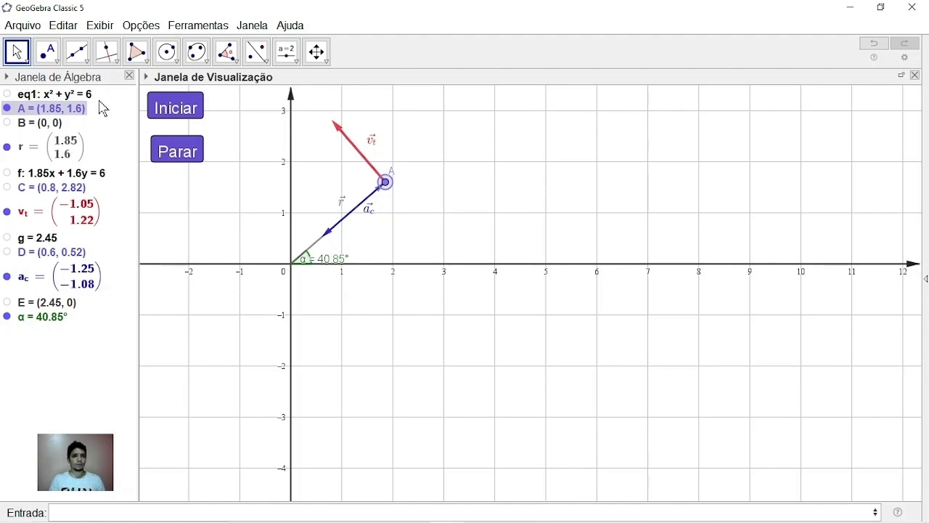
Run the animation for a full turn to trace point A's path, stop it, and compare the trace with circle eq1
left_click(173, 106)
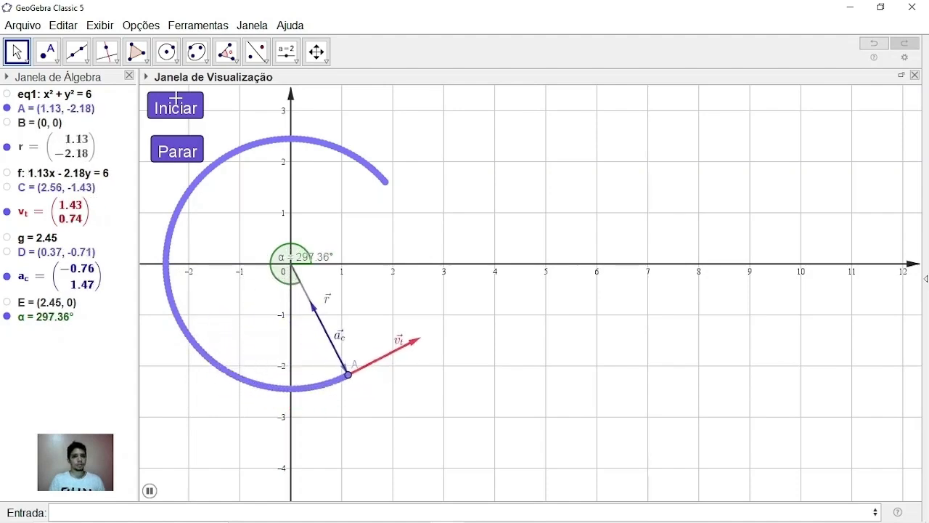
left_click(183, 155)
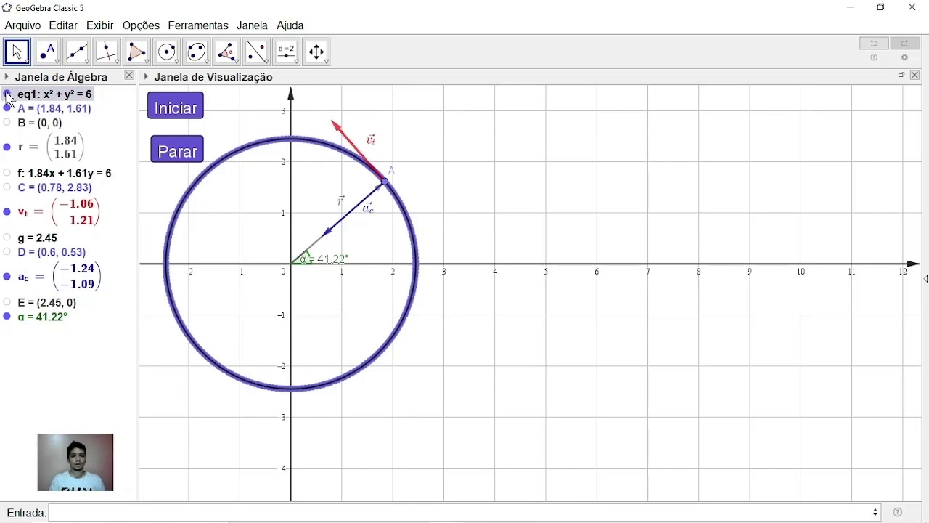
left_click(7, 94)
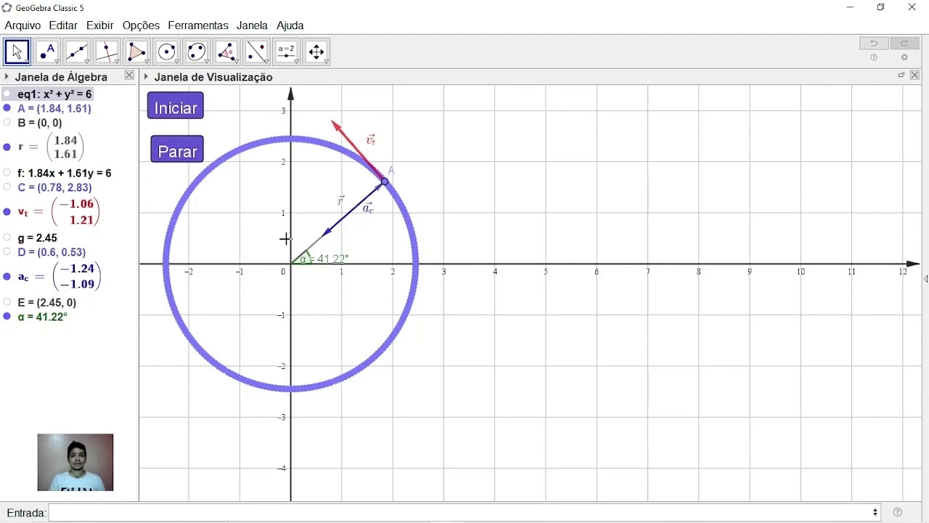
Open the 3D view beside the 2D view and show circle eq1 again
left_click(100, 27)
left_click(231, 134)
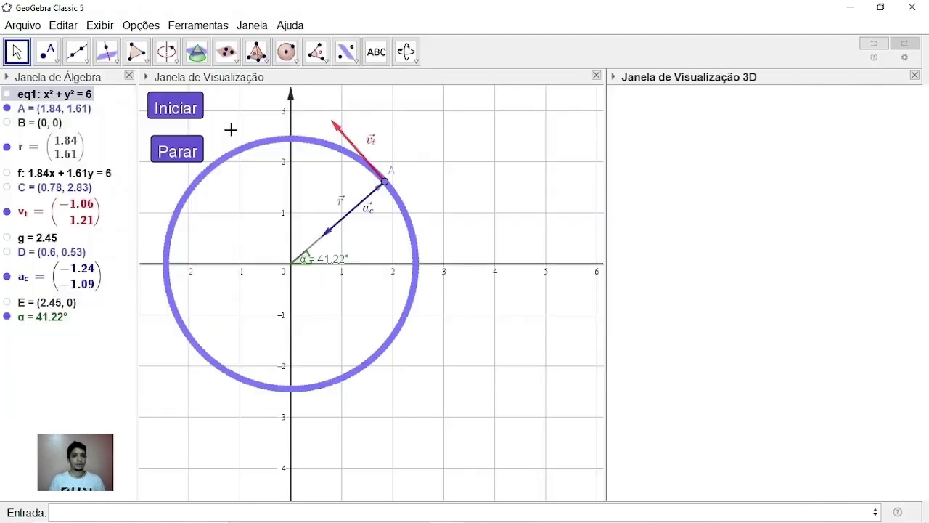
mouse_move(711, 210)
left_mouse_down()
mouse_move(695, 193)
mouse_move(707, 212)
mouse_move(734, 210)
mouse_move(702, 210)
left_mouse_up()
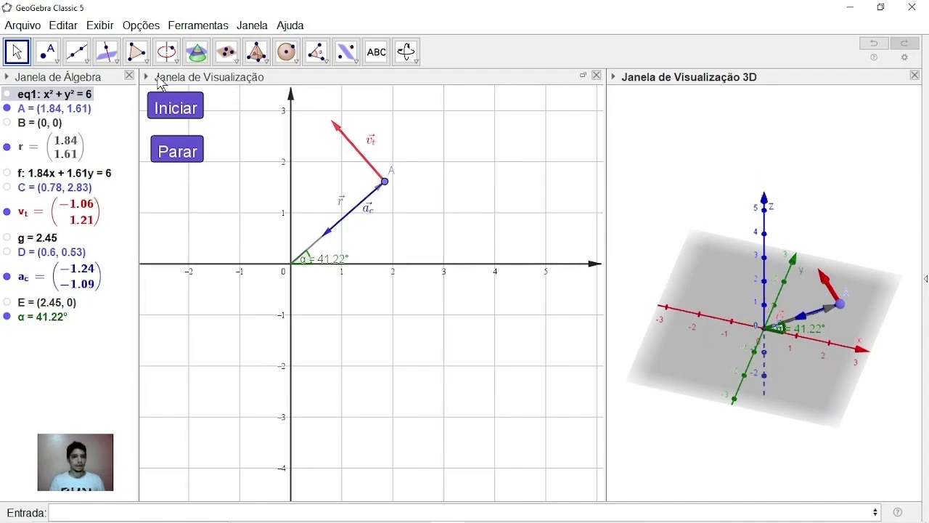
left_click(7, 95)
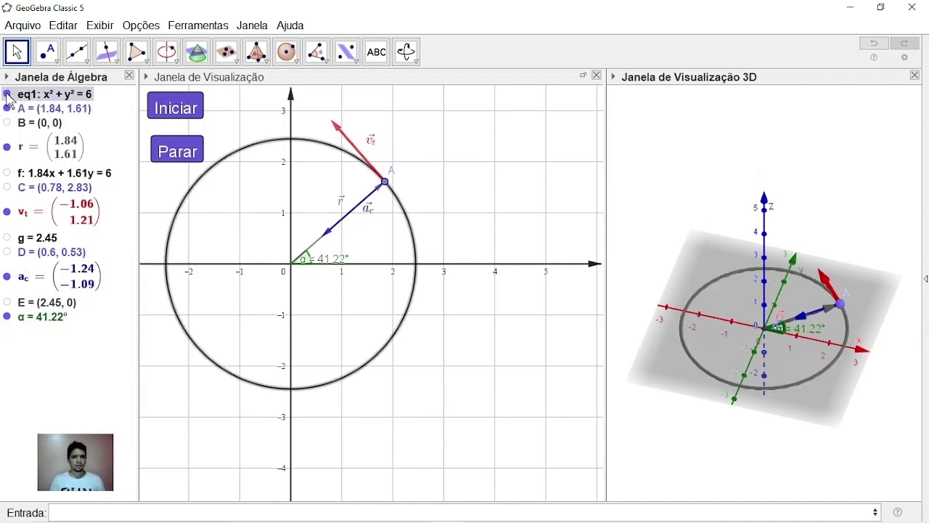
left_click_drag(687, 193, 666, 192)
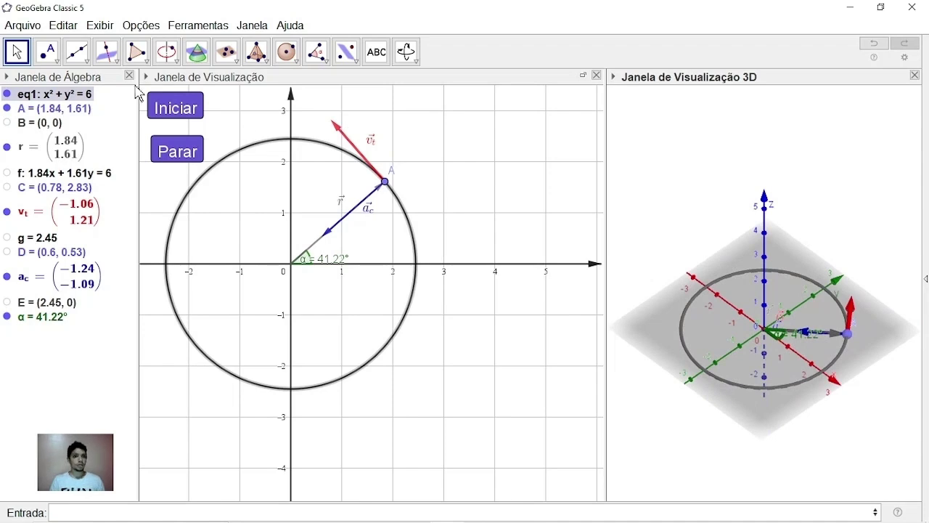
Construct a line through point A perpendicular to the xy-plane in the 3D view
left_click(110, 57)
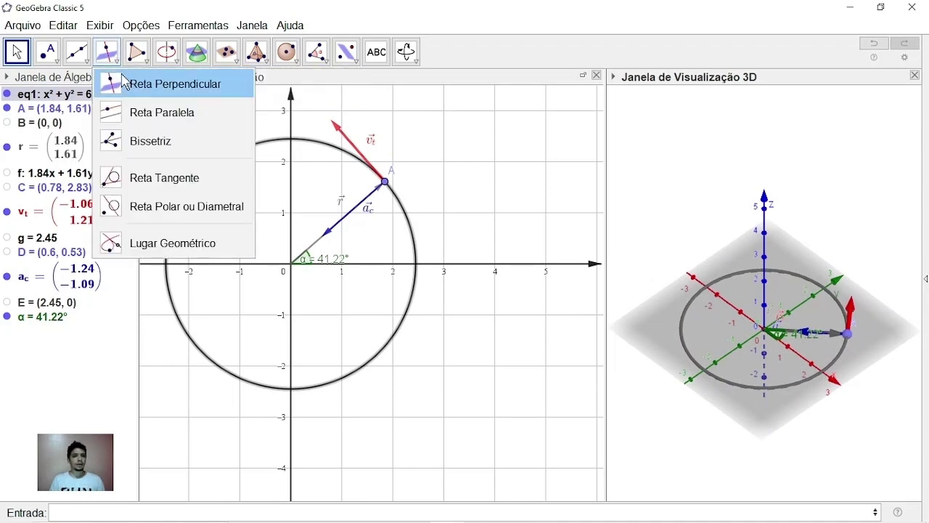
left_click(130, 88)
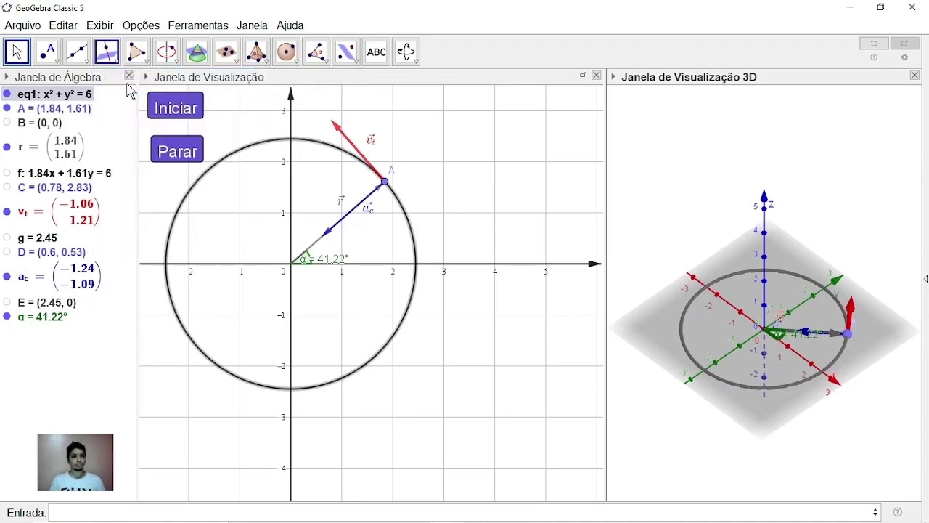
left_click(848, 335)
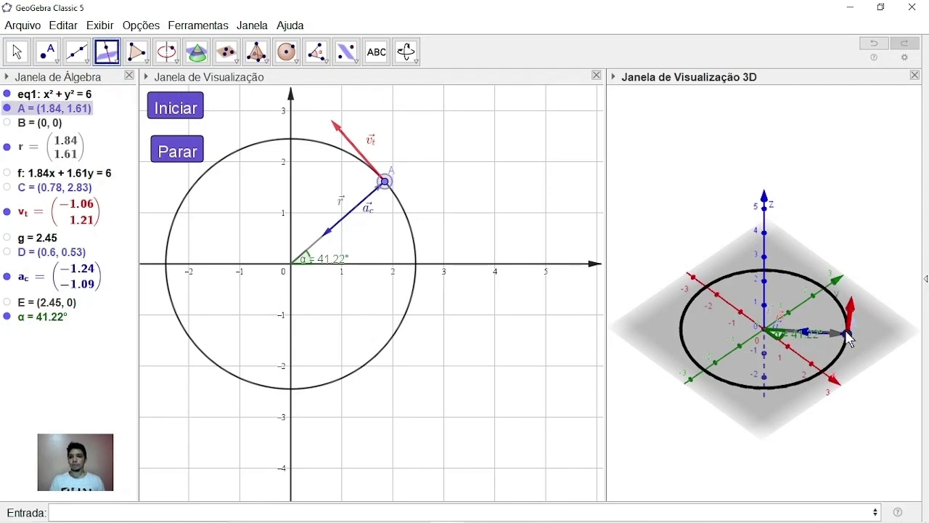
left_click(735, 385)
key("Escape")
Draw a vector from point A to a new point about 4.27 units up the perpendicular line, and hide that end point
left_click_drag(752, 205, 770, 196)
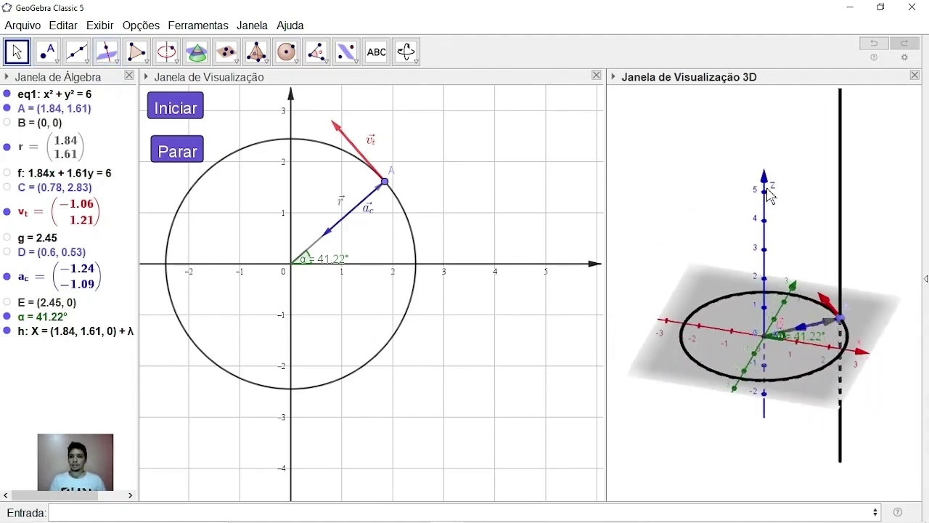
left_click(93, 70)
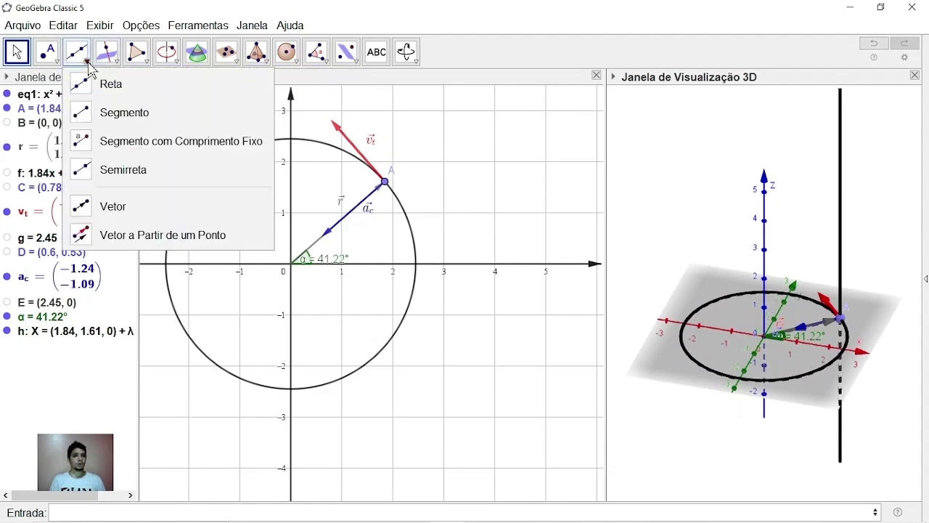
left_click(115, 212)
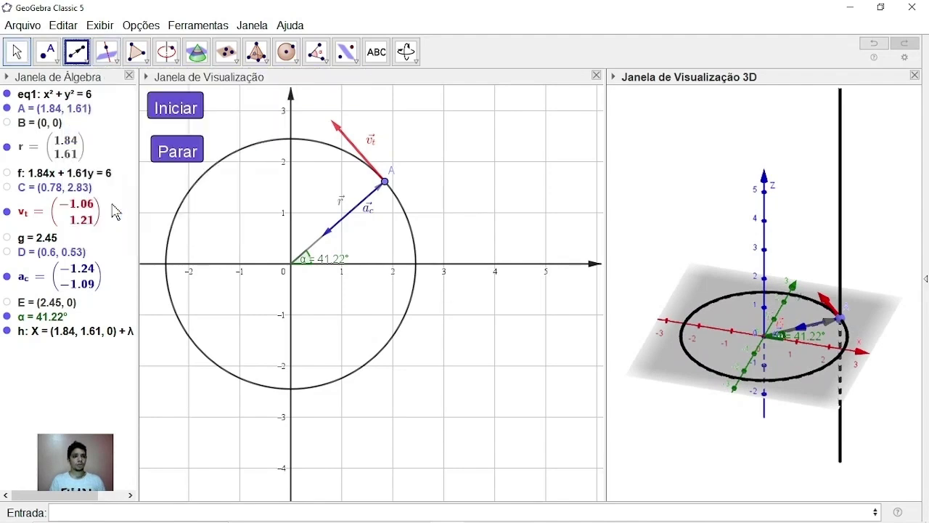
left_click(841, 320)
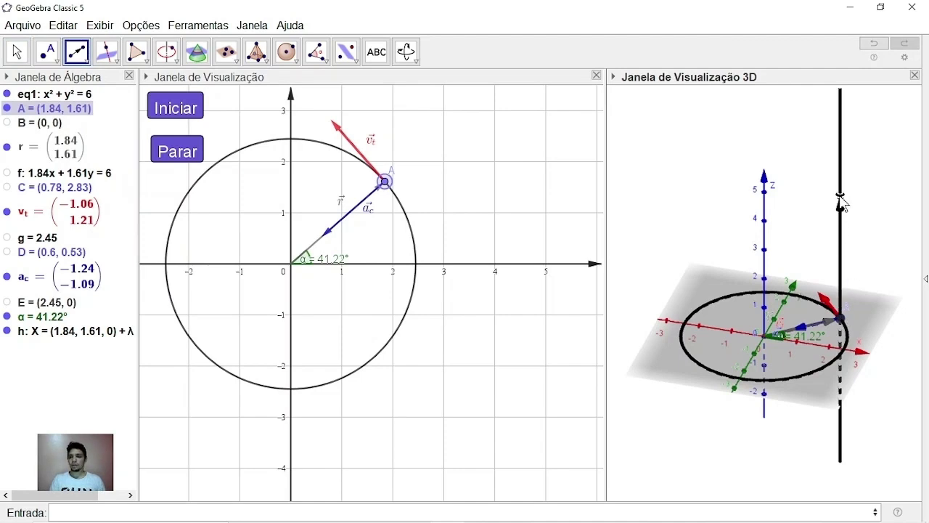
left_click(840, 198)
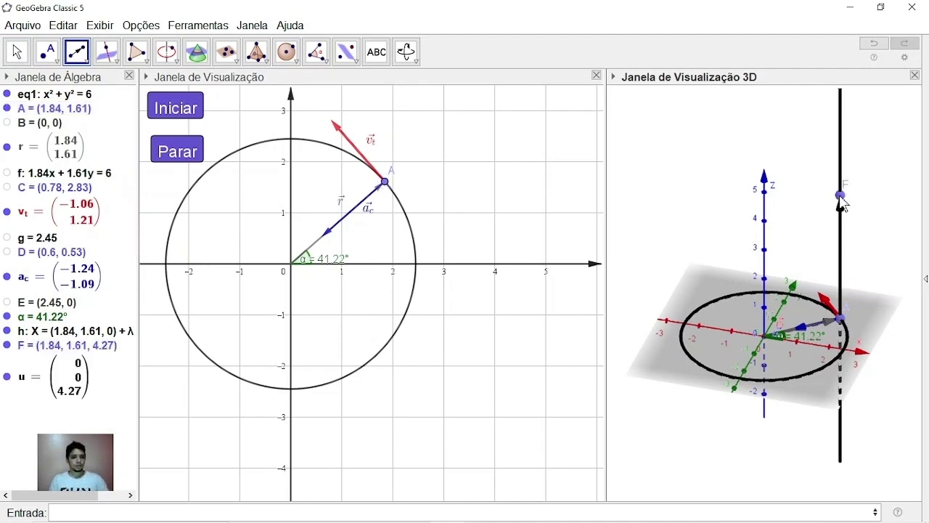
key("Escape")
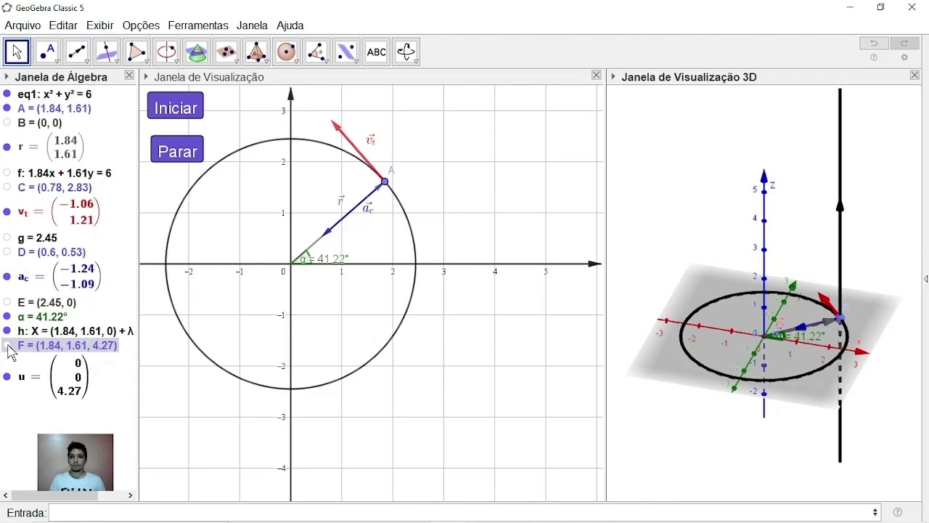
left_click(8, 347)
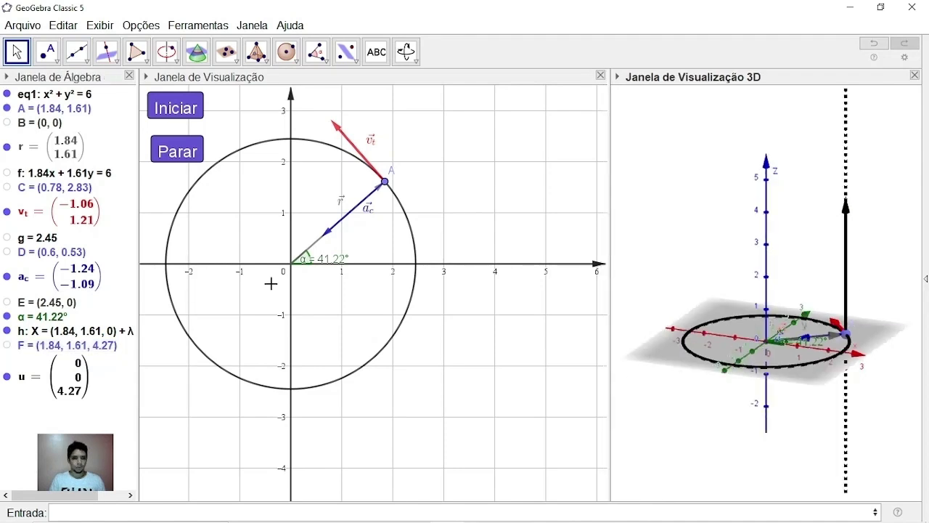
Rename the vertical vector u as ω
right_click(77, 379)
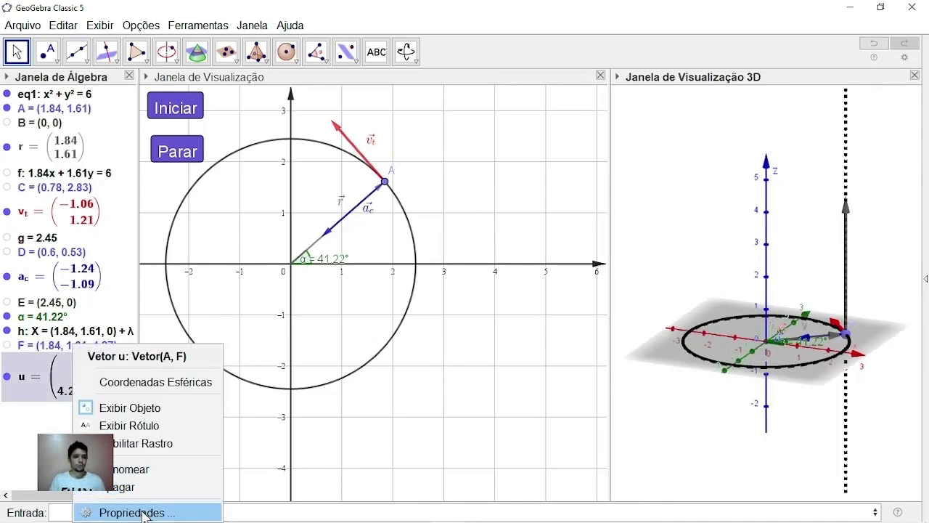
left_click(119, 511)
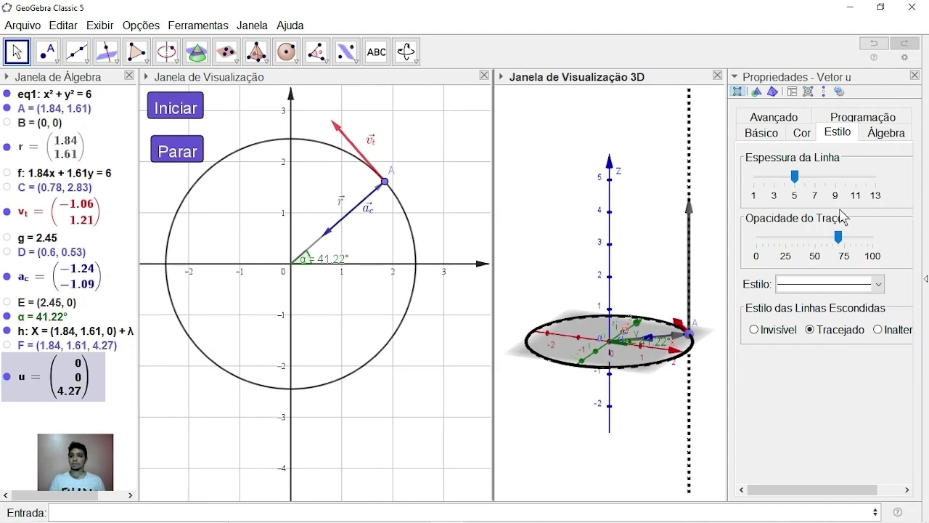
left_click(763, 133)
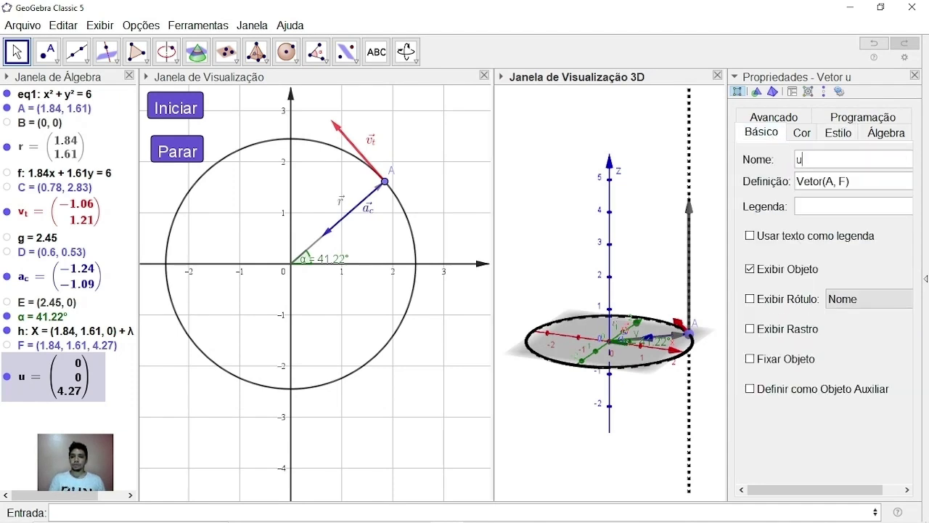
left_click(894, 490)
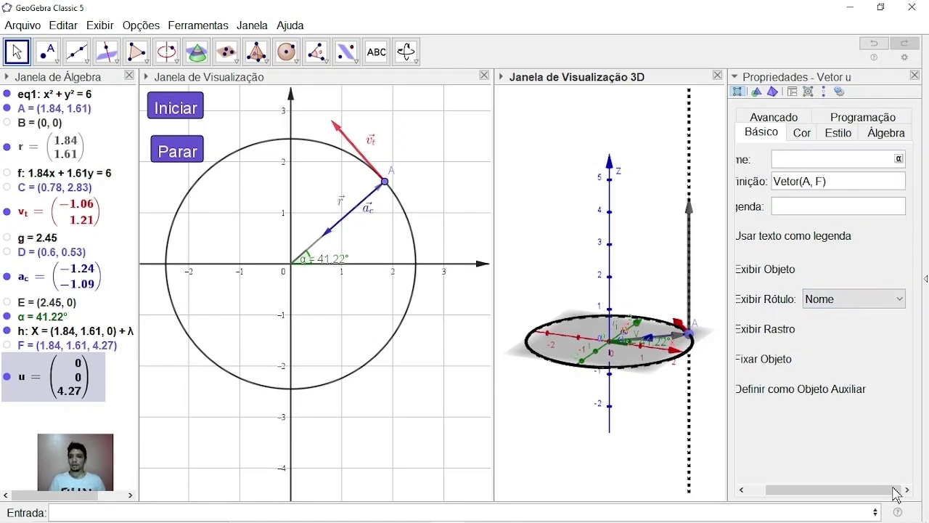
left_click(901, 158)
left_click(898, 89)
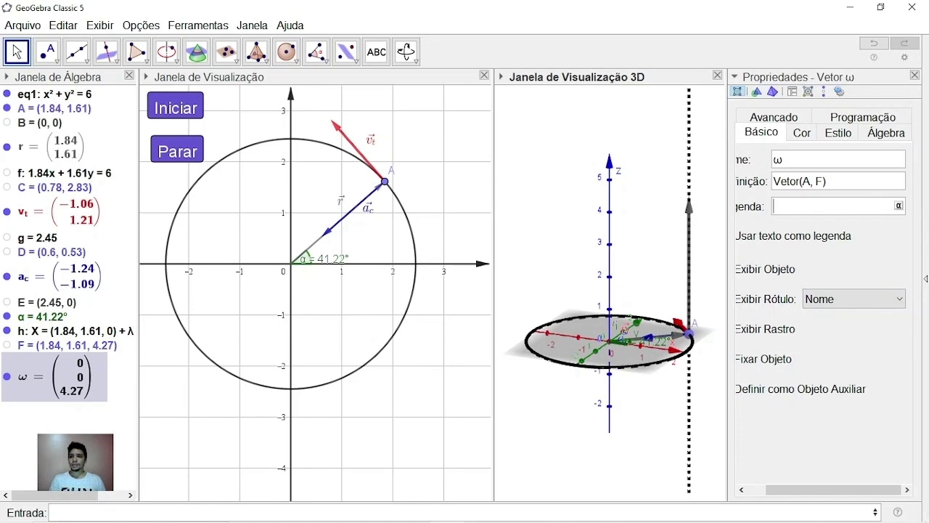
Display the label of vector ω and give it the caption $\vec{ω}$ as its label (Legenda)
left_click(835, 309)
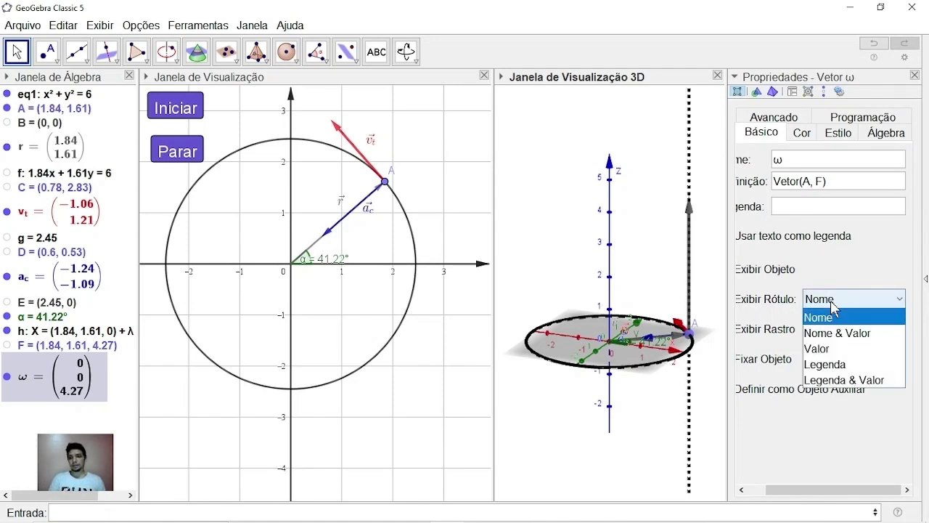
left_click(845, 364)
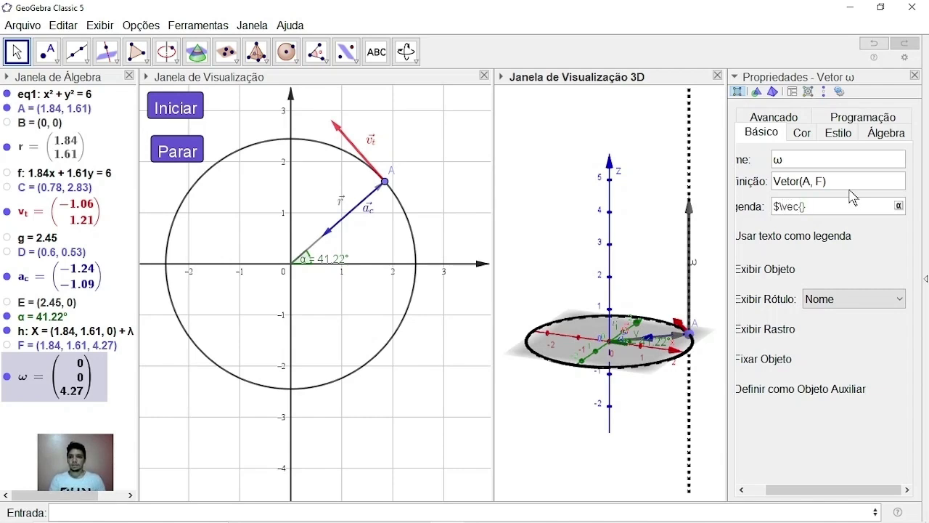
left_click(899, 206)
left_click(898, 136)
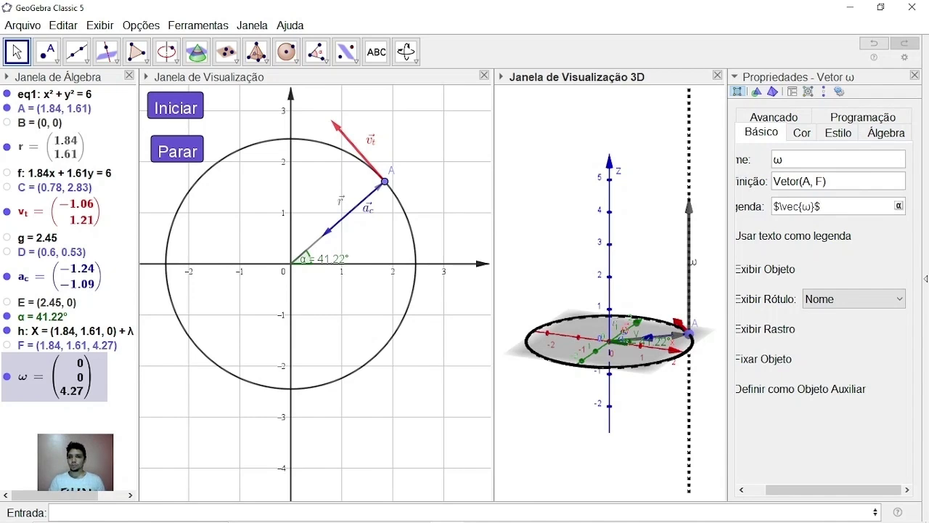
Colour vector ω dark blue (0, 51, 153), increase its line thickness slightly, and close its properties
left_click(802, 135)
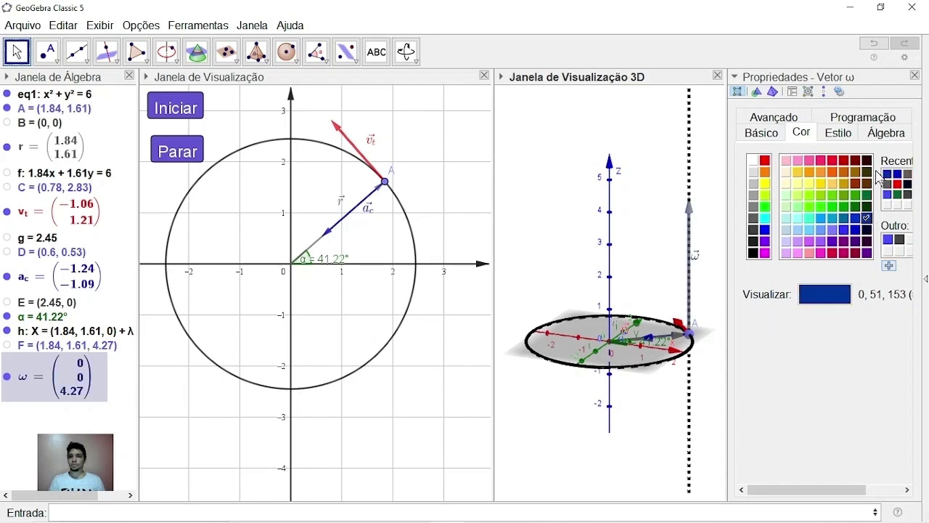
left_click(839, 135)
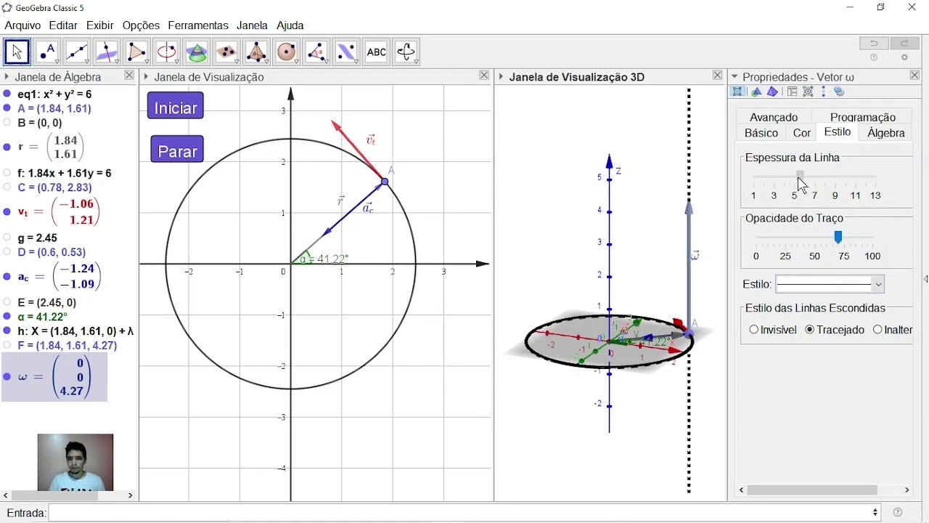
left_click(771, 137)
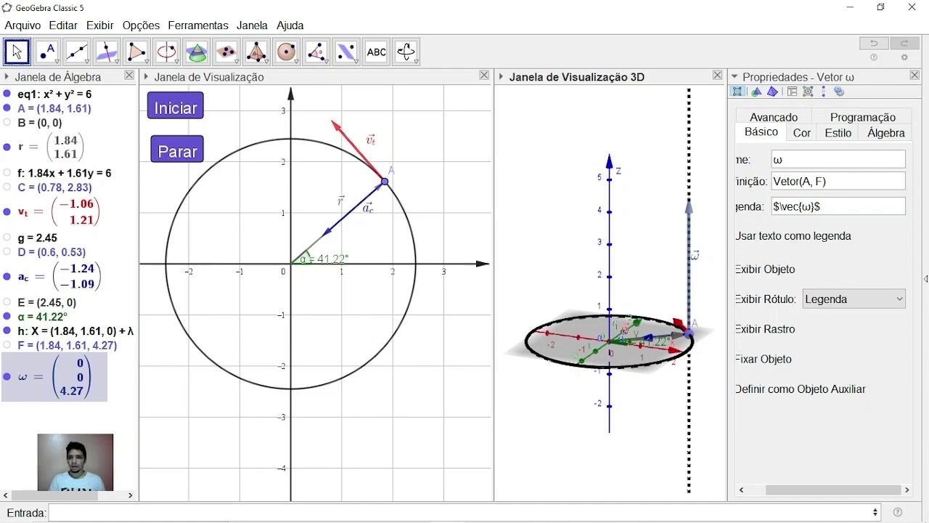
left_click(915, 75)
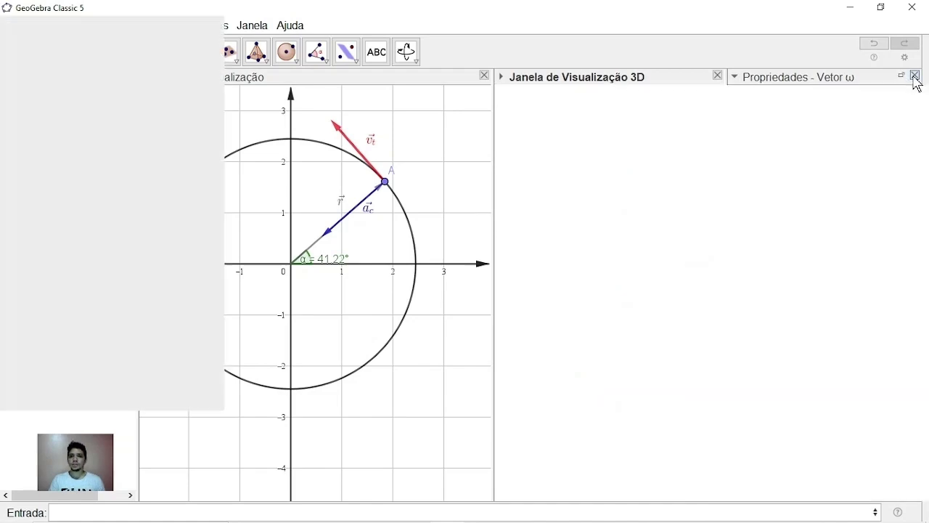
Run the animation for a full turn to examine vector ω and the trace in 3D, stop it, and clear the trace
mouse_move(672, 181)
left_mouse_down()
mouse_move(646, 195)
mouse_move(649, 210)
mouse_move(631, 176)
mouse_move(677, 168)
mouse_move(659, 164)
mouse_move(675, 212)
mouse_move(668, 188)
left_mouse_up()
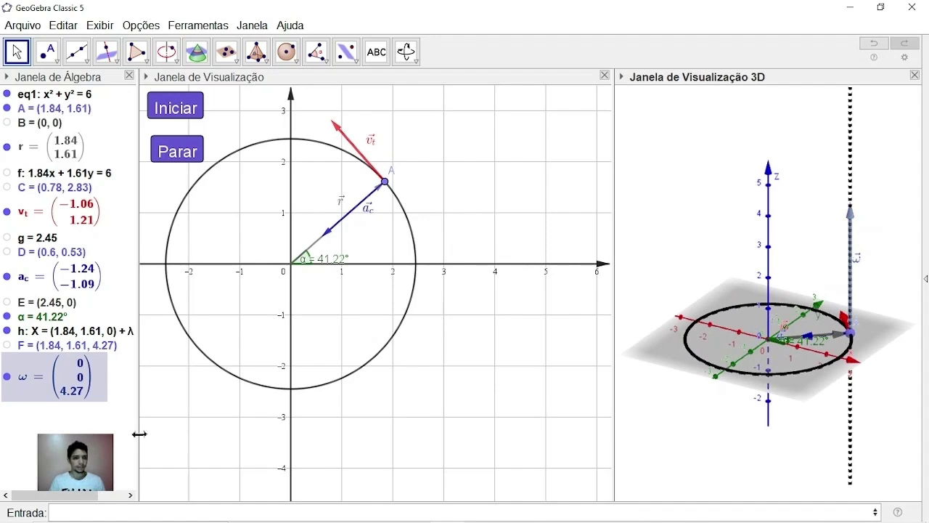
left_click(188, 110)
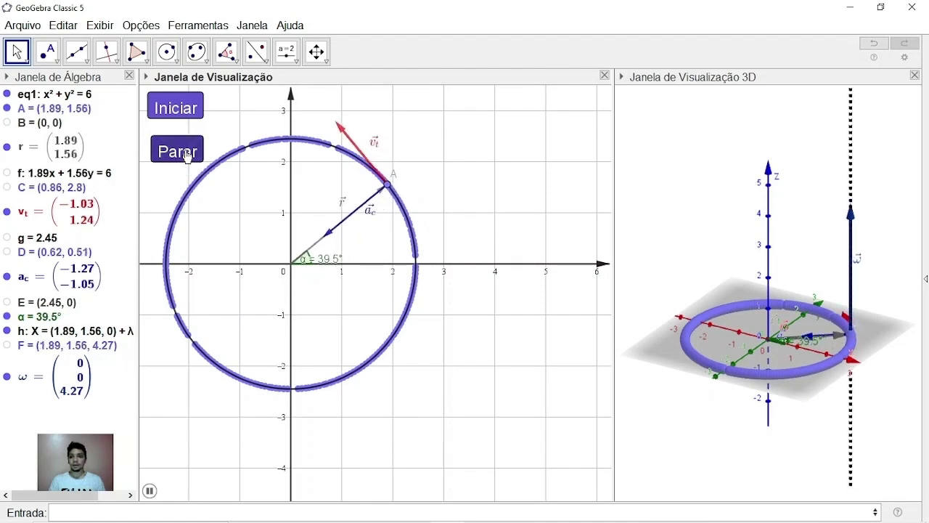
left_click_drag(424, 171, 398, 178)
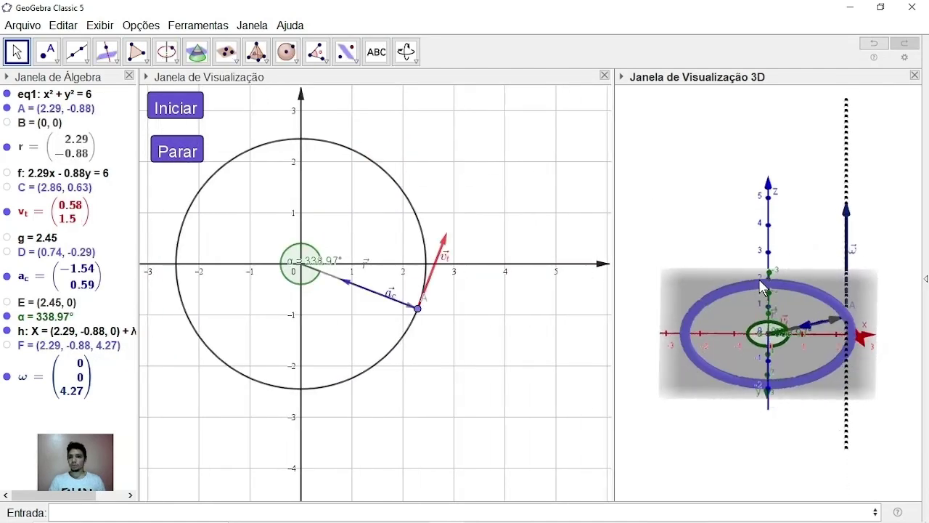
Show the grid (Malha) in the 3D view, switching its axes (Eixos) off and back on
left_click_drag(755, 240, 759, 279)
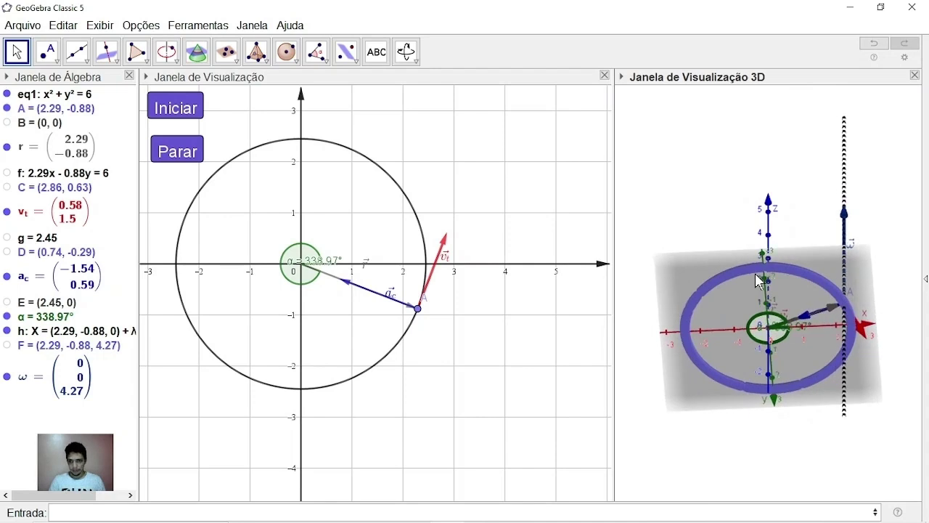
right_click(701, 262)
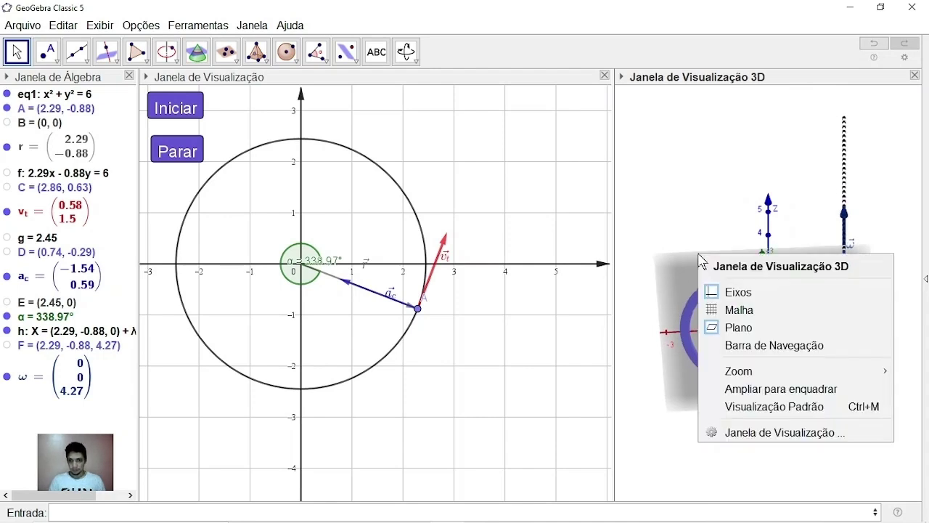
left_click(728, 294)
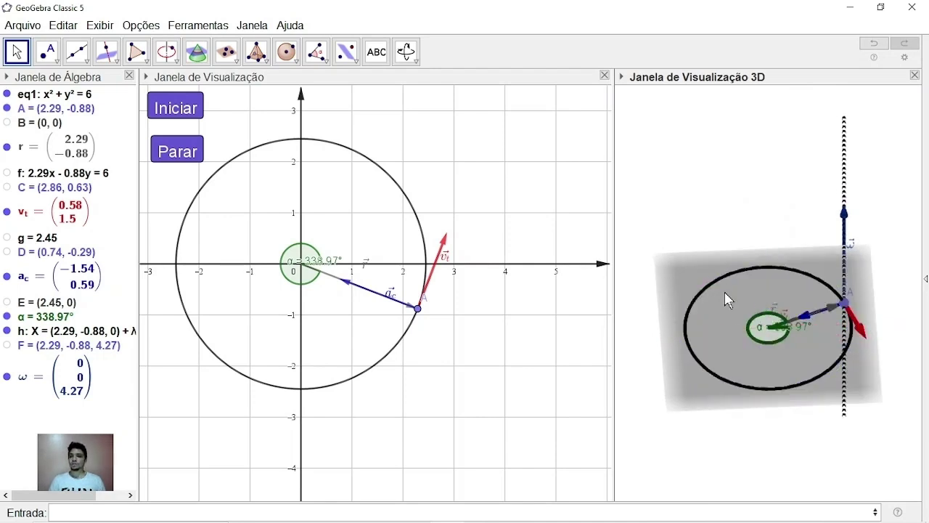
right_click(708, 237)
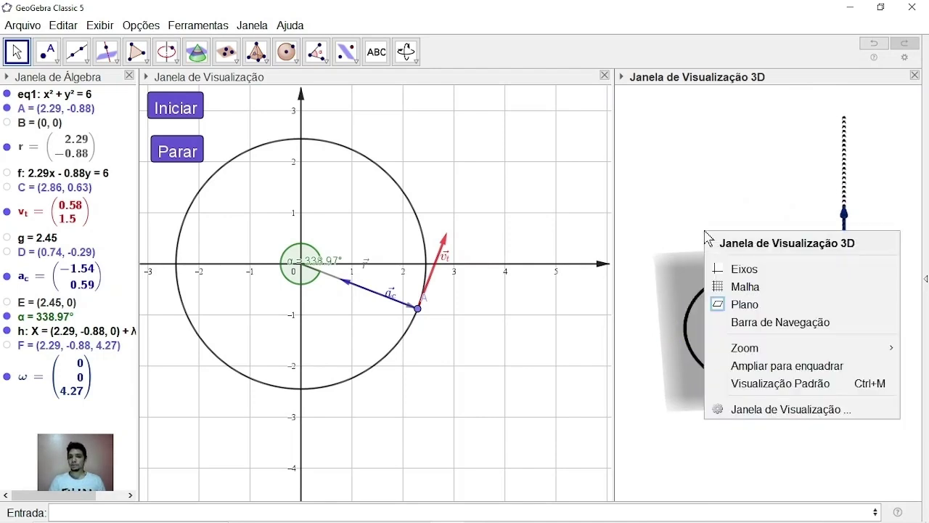
left_click(734, 293)
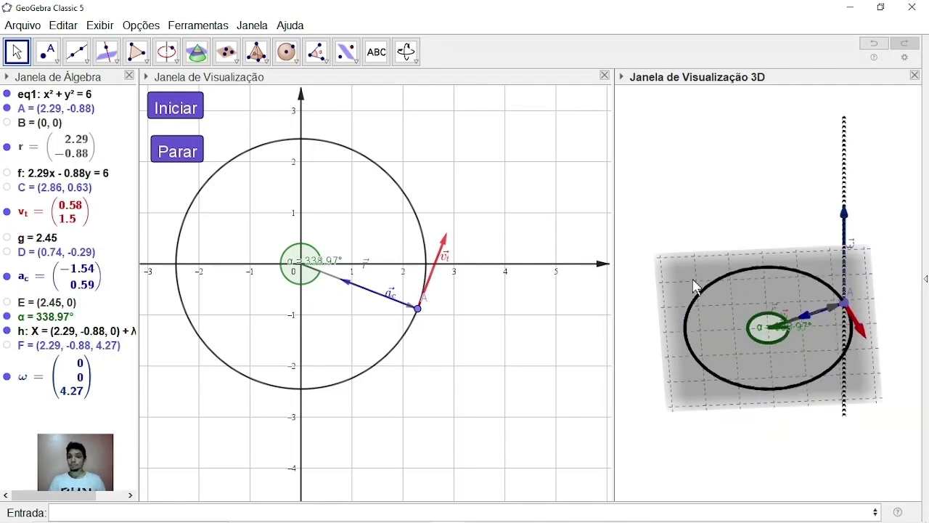
right_click(695, 284)
left_click(724, 319)
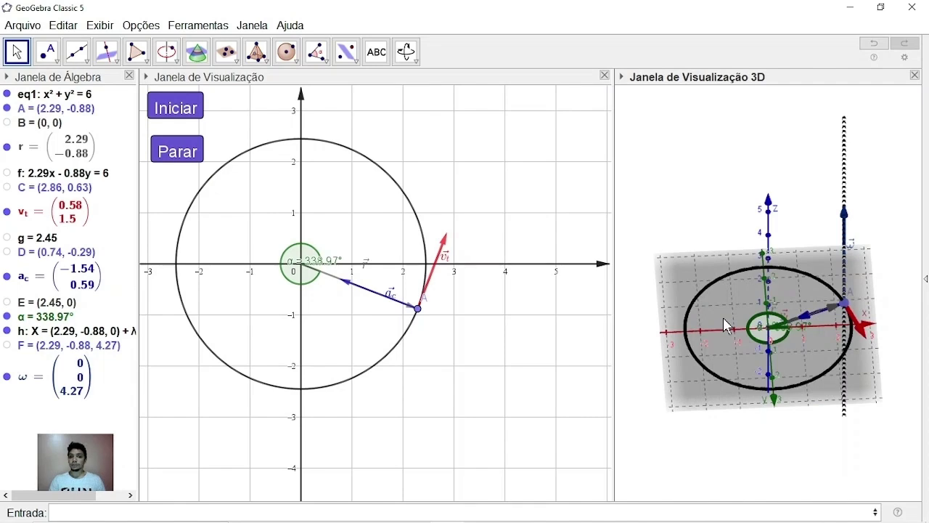
Start the animation to watch the circular motion over the 3D grid
mouse_move(705, 251)
left_mouse_down()
mouse_move(706, 195)
mouse_move(716, 259)
mouse_move(726, 258)
mouse_move(680, 268)
mouse_move(687, 259)
mouse_move(676, 249)
mouse_move(693, 246)
left_mouse_up()
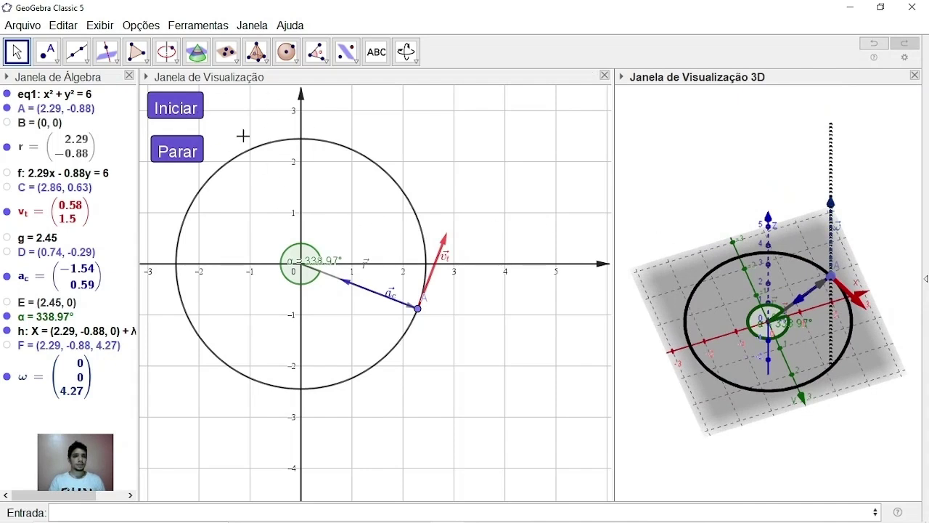
left_click(186, 112)
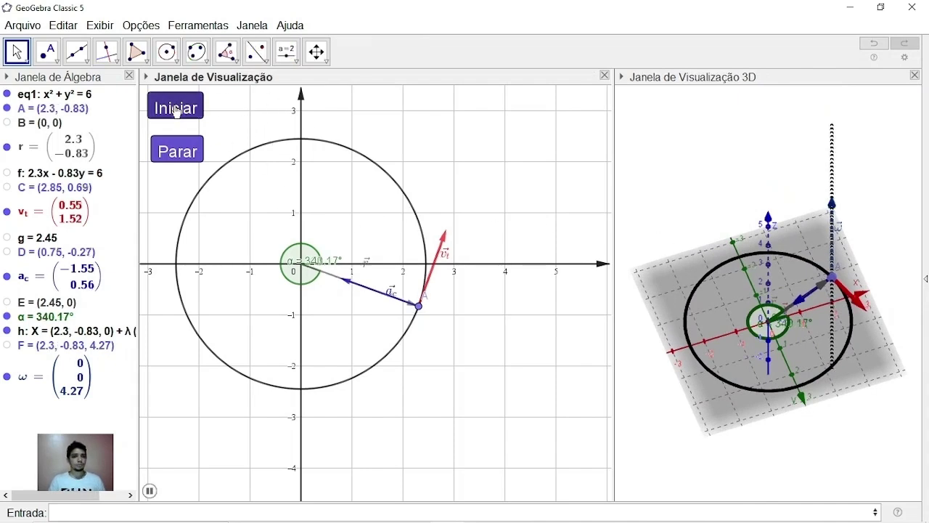